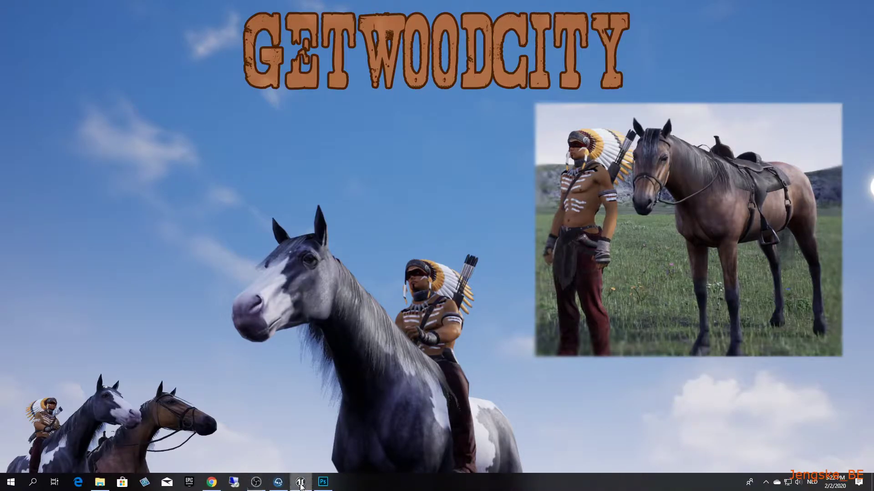
Bring Unreal Editor to the front and launch the GetwoodCity level as a standalone game
{"action": "left_click", "coordinate": [301, 482]}
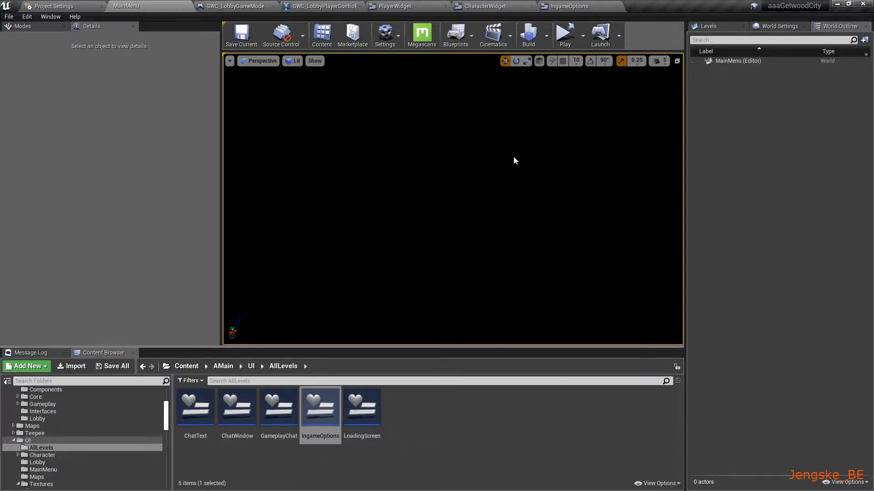
{"action": "left_click", "coordinate": [564, 39]}
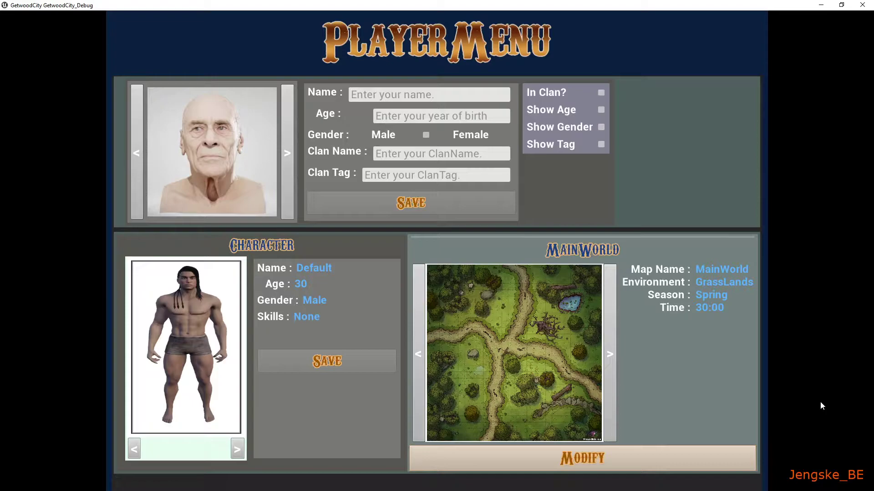
Cycle forward through the player portraits, then back to the old man's face
{"action": "left_click", "coordinate": [286, 151]}
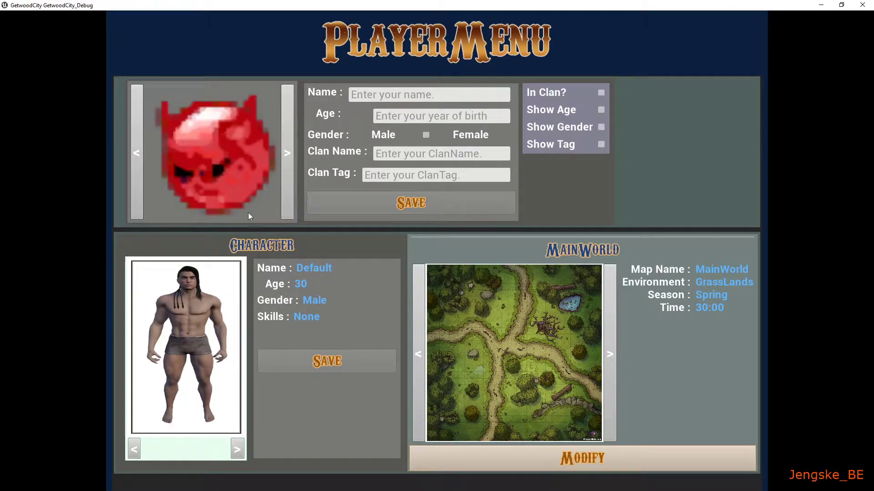
{"action": "left_click", "coordinate": [286, 154]}
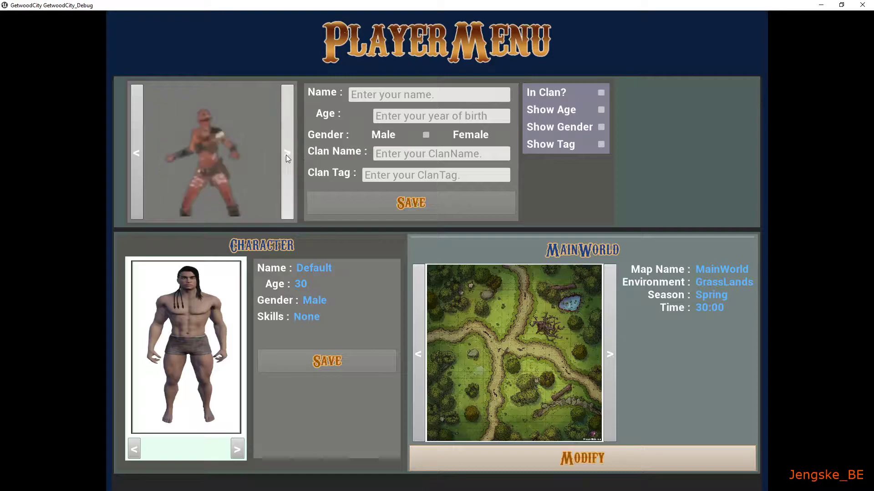
{"action": "left_click", "coordinate": [286, 155]}
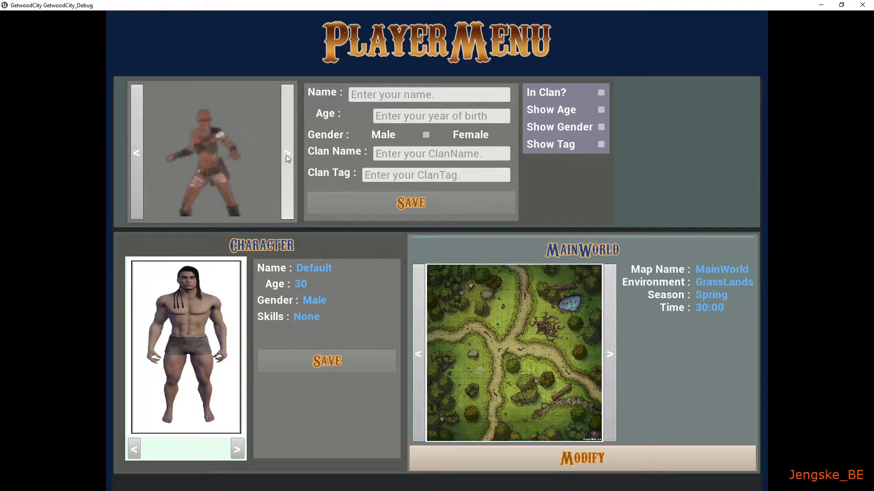
{"action": "left_click", "coordinate": [137, 154]}
{"action": "left_click", "coordinate": [137, 154]}
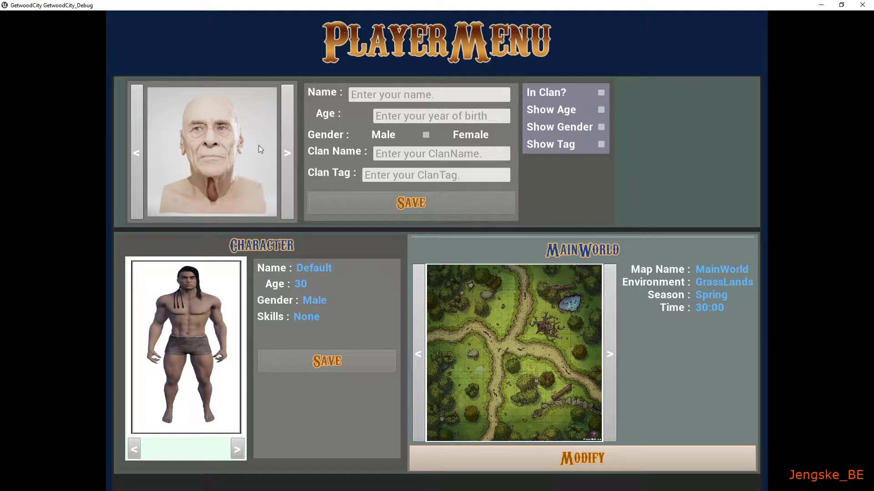
Enter the player's name, birth year 1974 and Male gender in the profile
{"action": "left_click", "coordinate": [394, 96]}
{"action": "type", "text": "Jengske"}
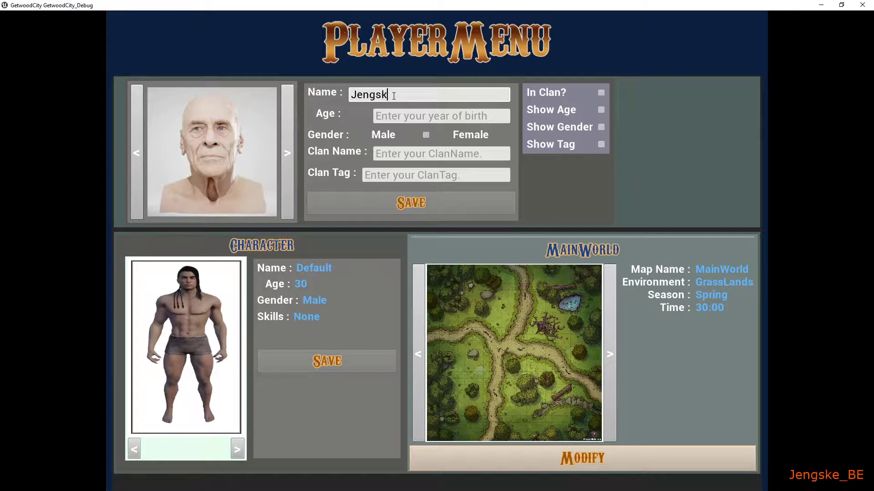
{"action": "type", "text": "_BE"}
{"action": "left_click", "coordinate": [426, 116]}
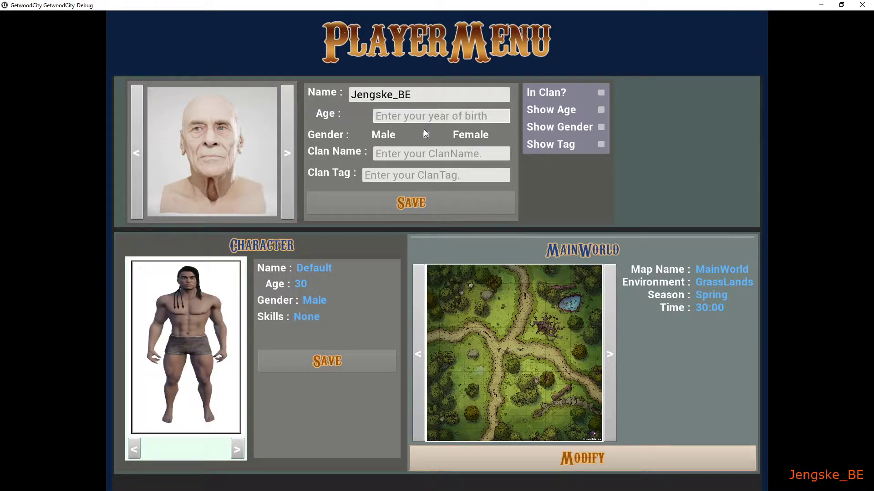
{"action": "type", "text": "19"}
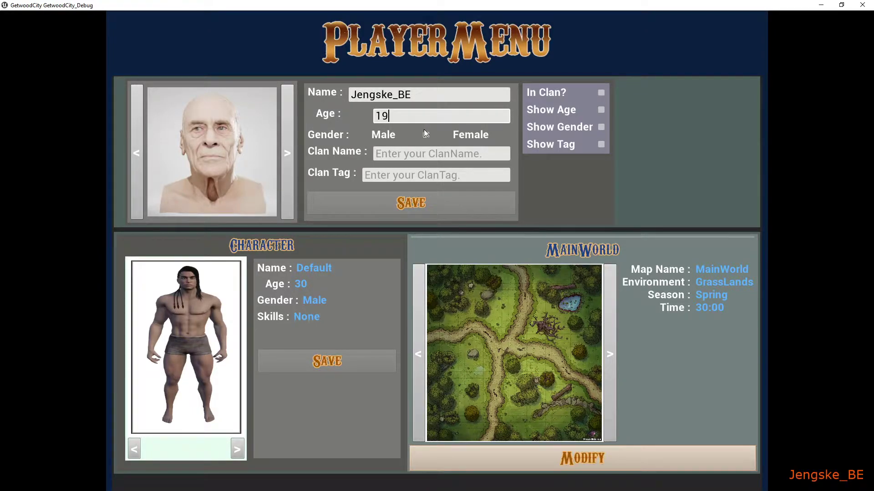
{"action": "type", "text": "74"}
{"action": "left_click", "coordinate": [428, 135]}
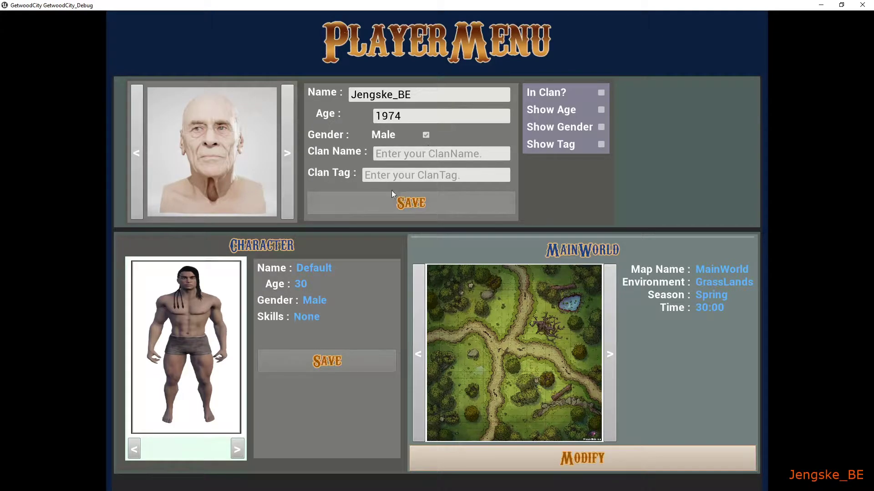
Set the clan to WorldwideGamersUnited with the clan tag [WGU]
{"action": "left_click", "coordinate": [393, 156]}
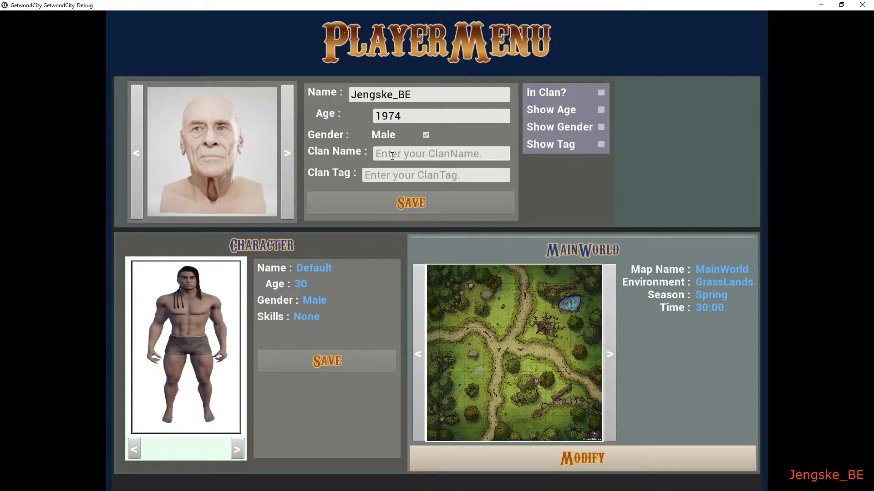
{"action": "type", "text": "World"}
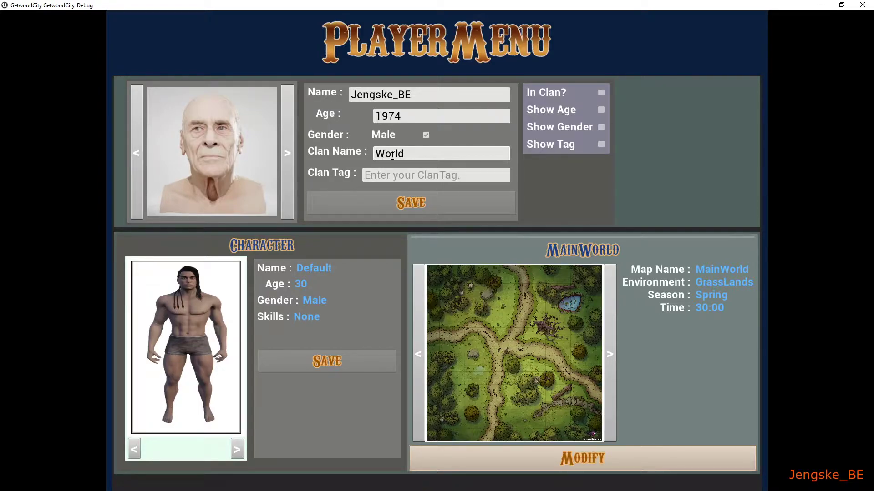
{"action": "type", "text": "wideGamers"}
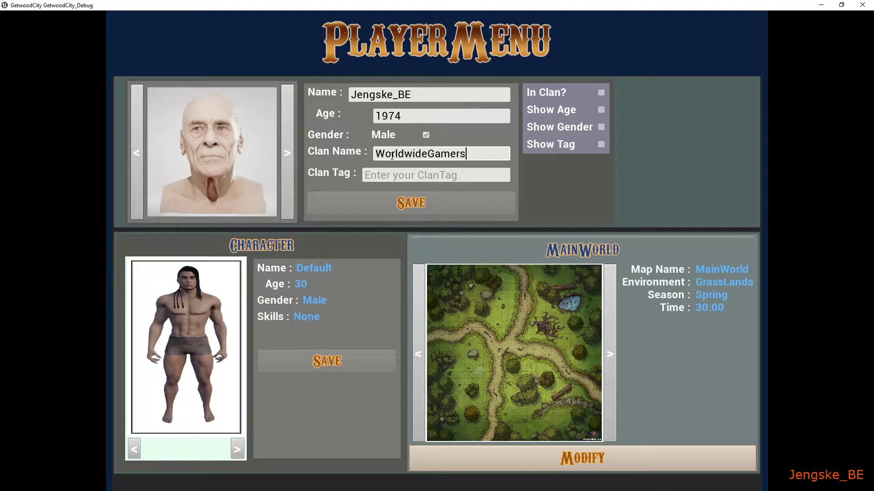
{"action": "type", "text": "United"}
{"action": "left_click", "coordinate": [421, 179]}
{"action": "type", "text": "["}
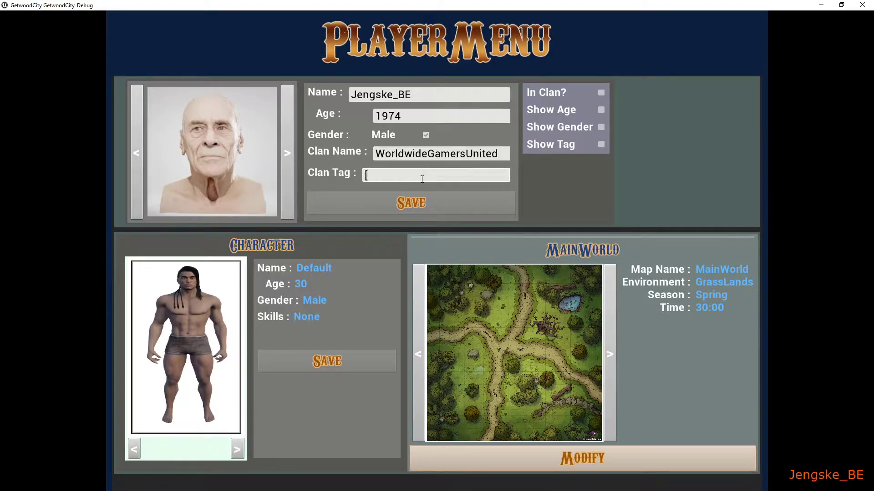
{"action": "type", "text": "WGU]"}
Save the player profile and cycle forward through the playable characters
{"action": "left_click", "coordinate": [445, 207]}
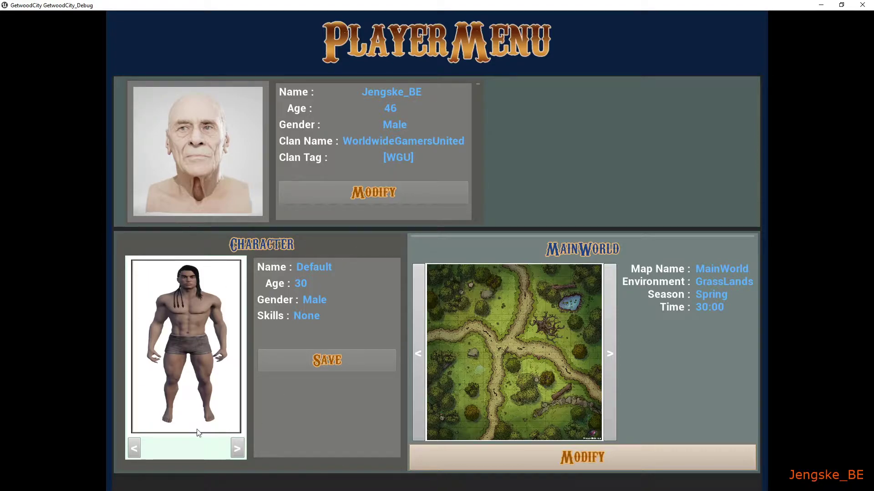
{"action": "left_click", "coordinate": [239, 452]}
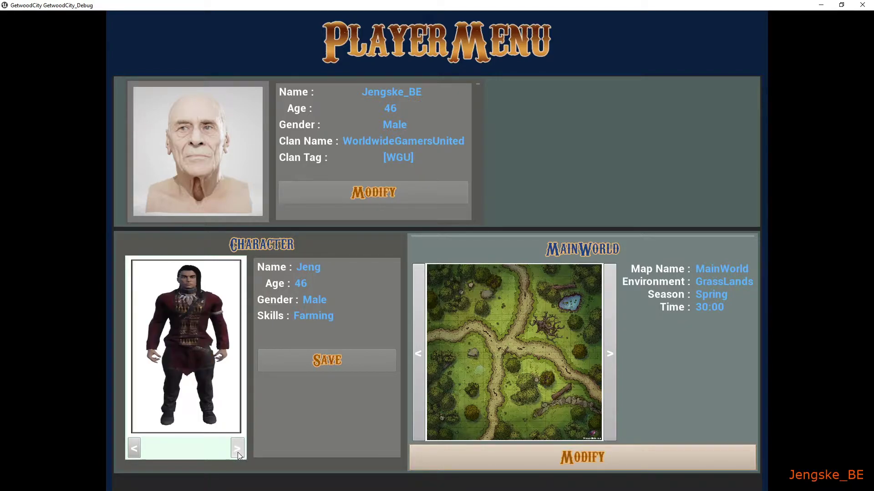
{"action": "left_click", "coordinate": [238, 453]}
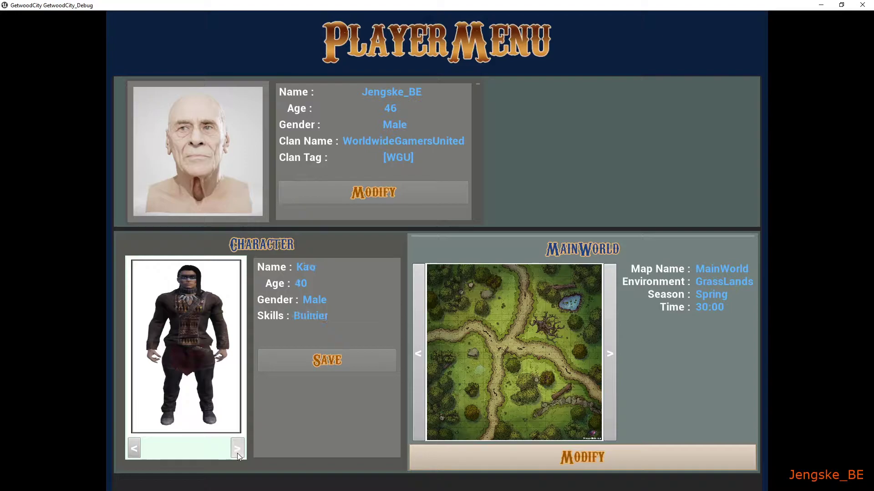
{"action": "left_click", "coordinate": [236, 453]}
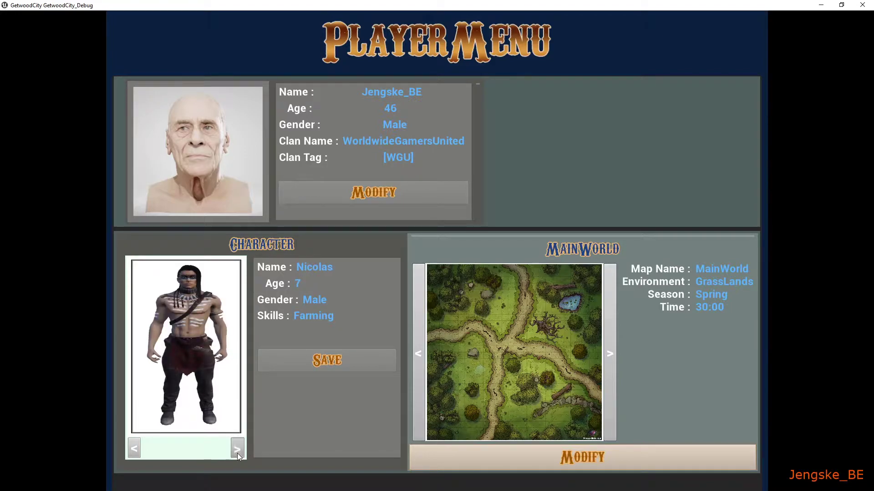
{"action": "left_click", "coordinate": [236, 453]}
{"action": "left_click", "coordinate": [237, 453]}
{"action": "left_click", "coordinate": [237, 454]}
{"action": "left_click", "coordinate": [237, 453]}
{"action": "left_click", "coordinate": [236, 453]}
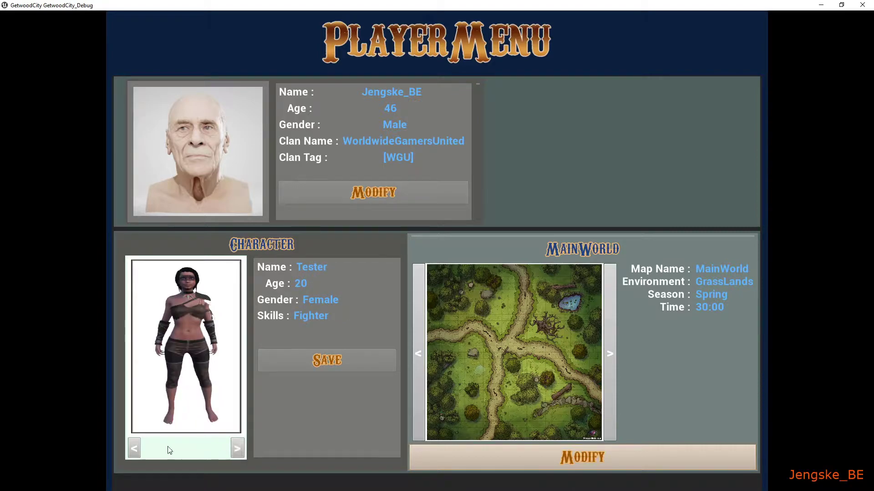
Step back to the 46-year-old Farming character and save that choice
{"action": "left_click", "coordinate": [133, 449]}
{"action": "left_click", "coordinate": [134, 448]}
{"action": "left_click", "coordinate": [134, 448]}
{"action": "left_click", "coordinate": [134, 449]}
{"action": "left_click", "coordinate": [133, 449]}
{"action": "left_click", "coordinate": [134, 449]}
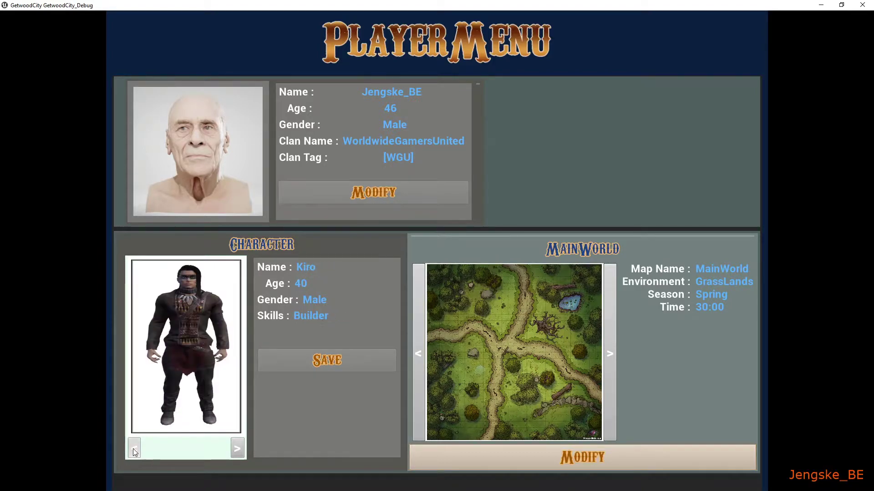
{"action": "left_click", "coordinate": [134, 449]}
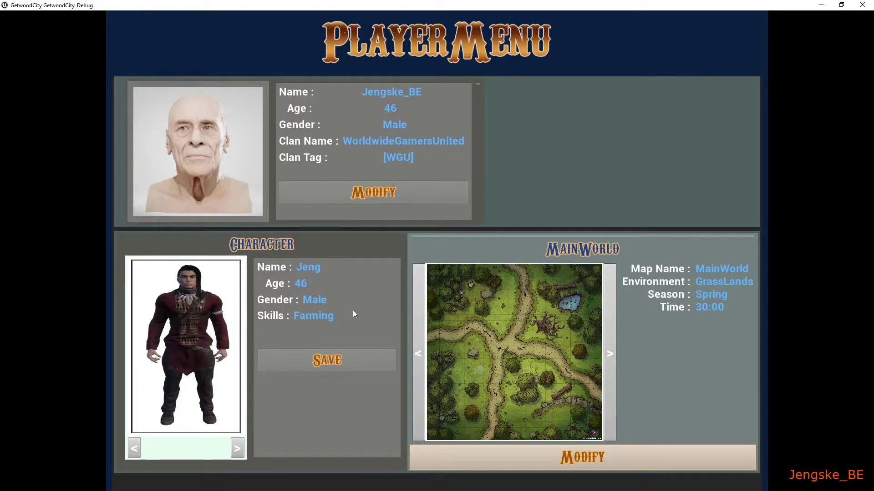
{"action": "left_click", "coordinate": [336, 366]}
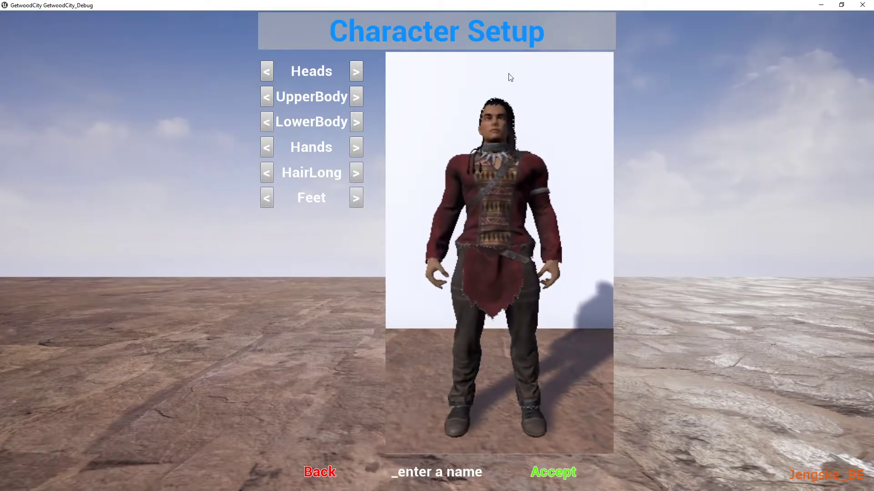
{"action": "left_click", "coordinate": [321, 472]}
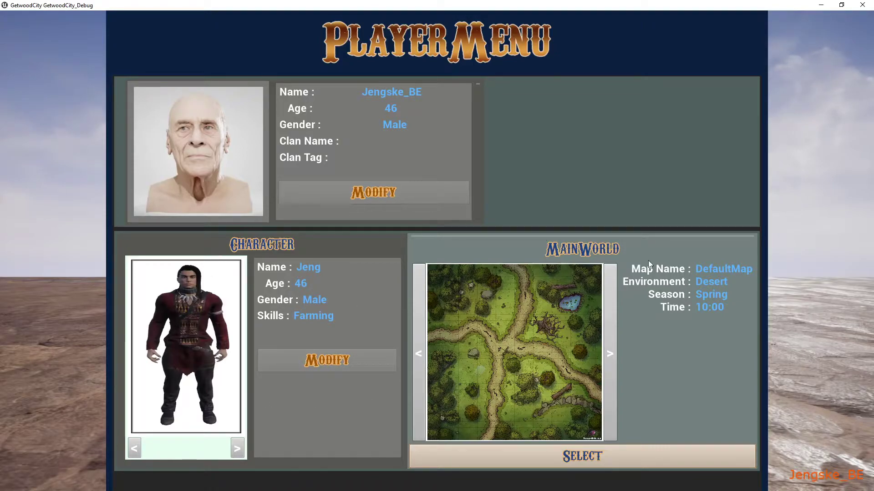
Pick the MainWorld2 map (Forest, Summer, 20:00) and accept the setup
{"action": "left_click", "coordinate": [610, 353]}
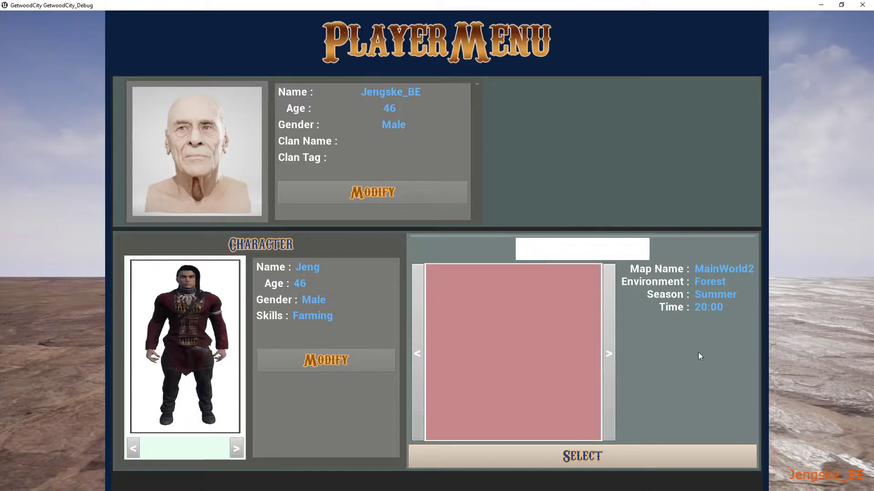
{"action": "left_click", "coordinate": [419, 364]}
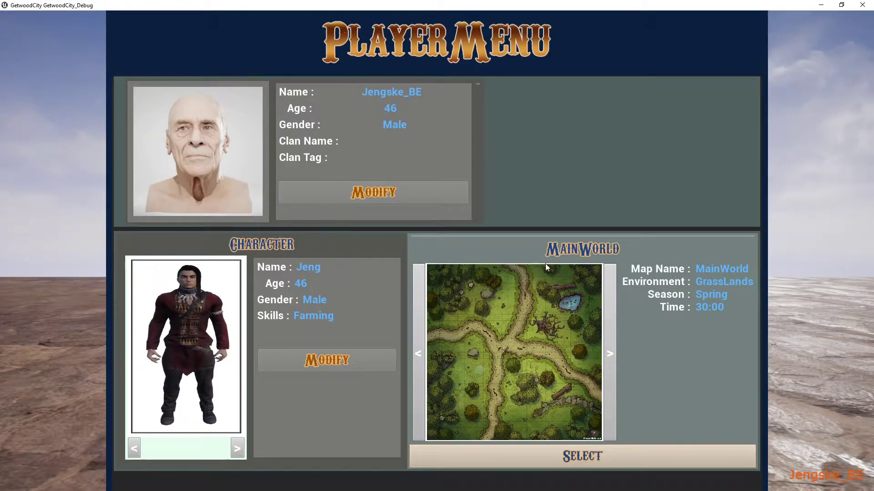
{"action": "left_click", "coordinate": [610, 337]}
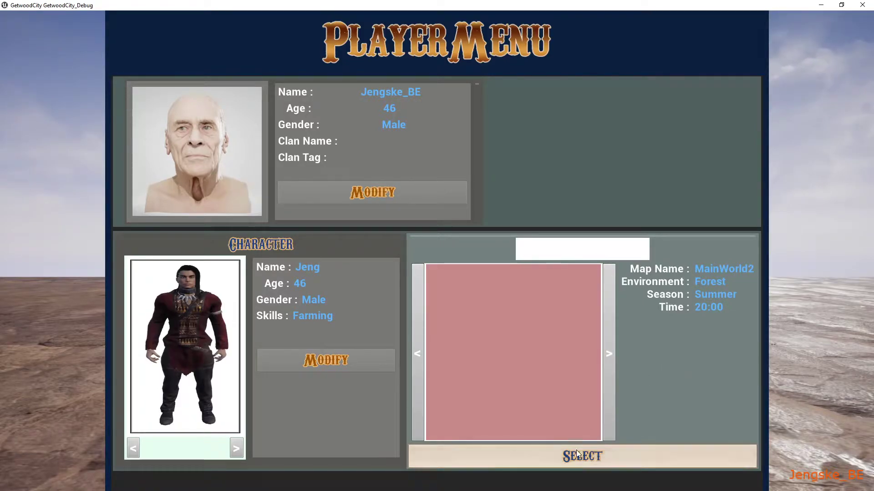
{"action": "left_click", "coordinate": [591, 455]}
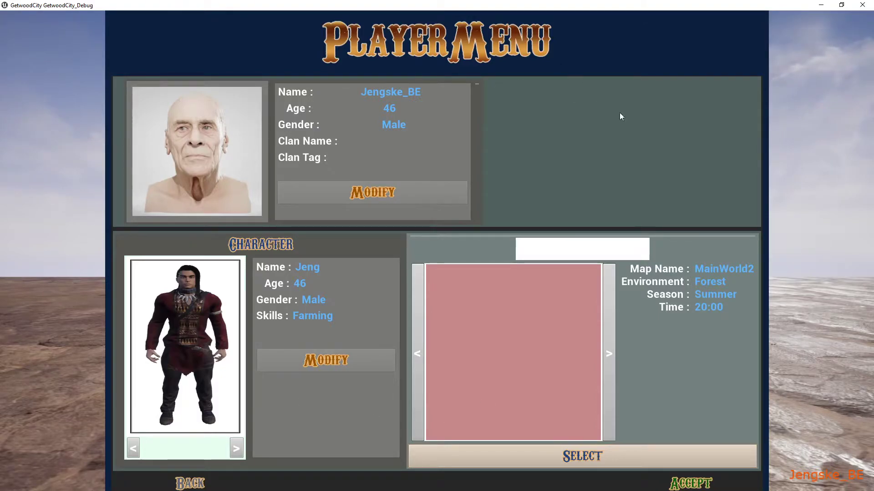
{"action": "left_click", "coordinate": [707, 484]}
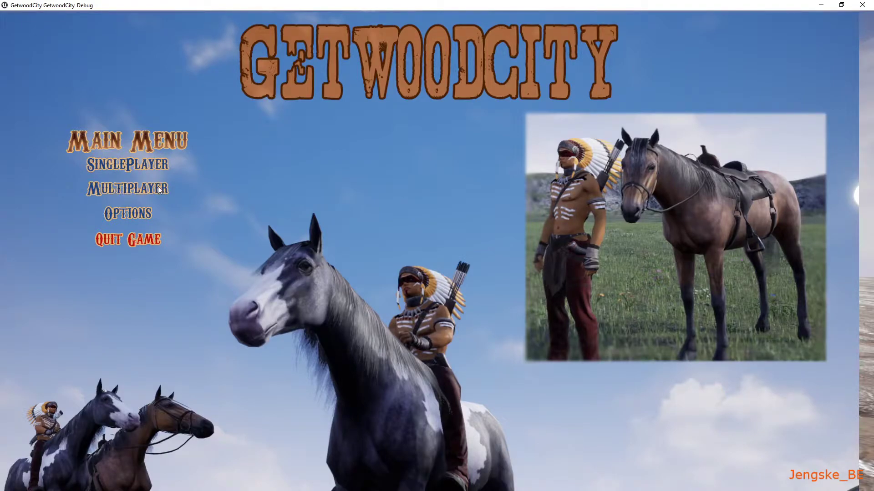
Start a Singleplayer game from the main menu
{"action": "left_click", "coordinate": [134, 166]}
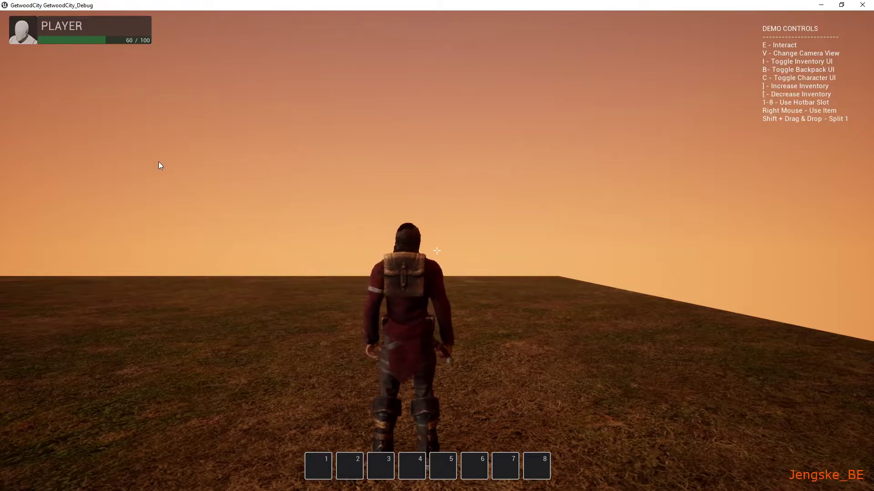
Unequip all gear, including backpack, rings, pouches, Bone Dagger, Leather Boots and Leather Hood, into the inventory
{"action": "left_click", "coordinate": [793, 326]}
{"action": "key", "text": "w"}
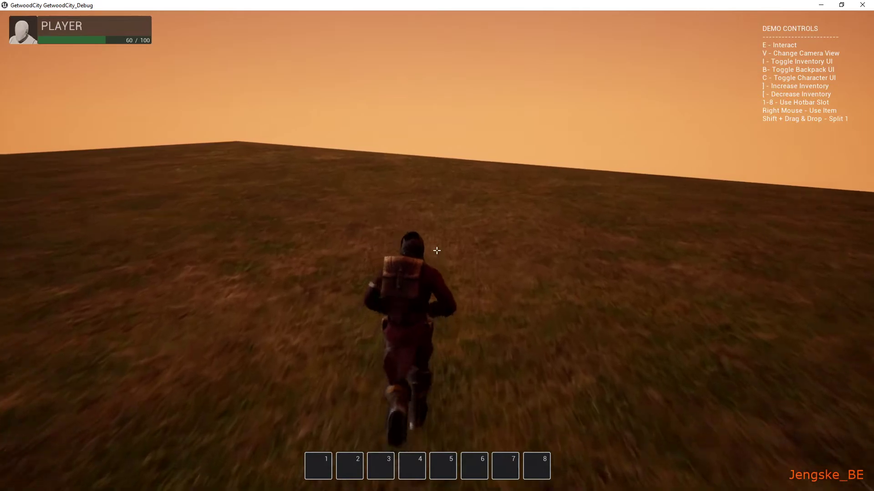
{"action": "key", "text": "i"}
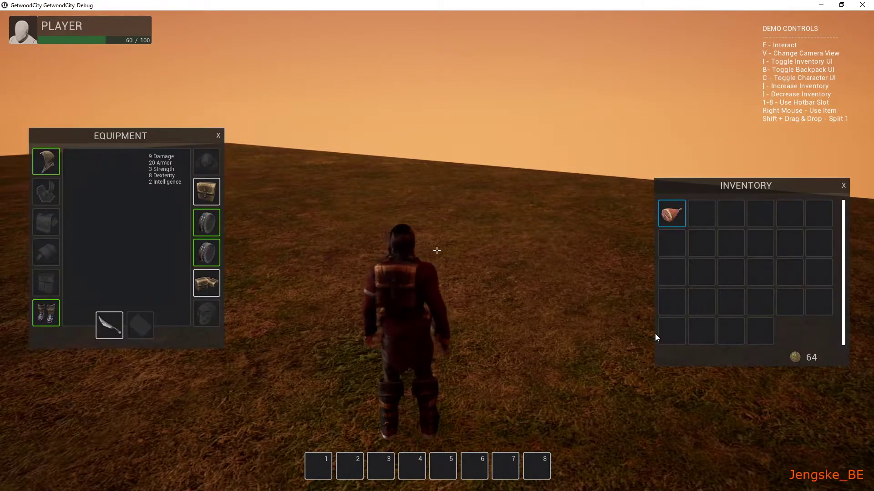
{"action": "right_click", "coordinate": [203, 190]}
{"action": "right_click", "coordinate": [208, 223]}
{"action": "right_click", "coordinate": [208, 251]}
{"action": "right_click", "coordinate": [204, 281]}
{"action": "right_click", "coordinate": [109, 323]}
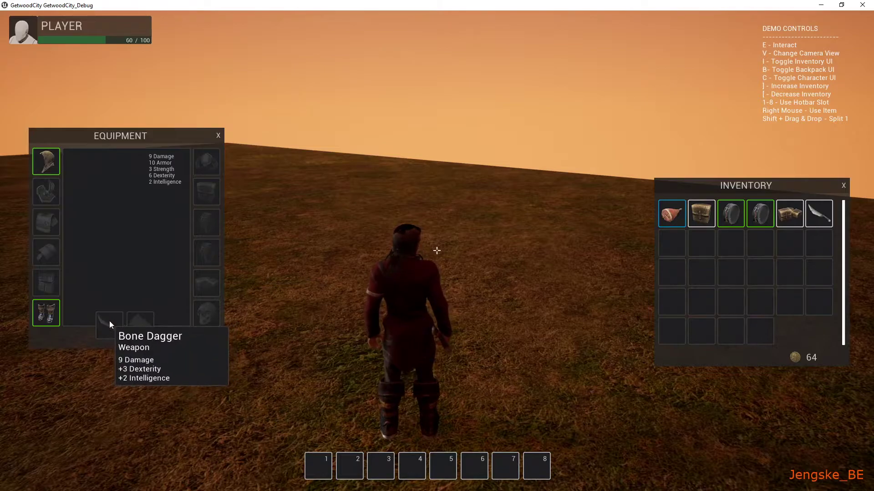
{"action": "right_click", "coordinate": [50, 313]}
{"action": "right_click", "coordinate": [48, 158]}
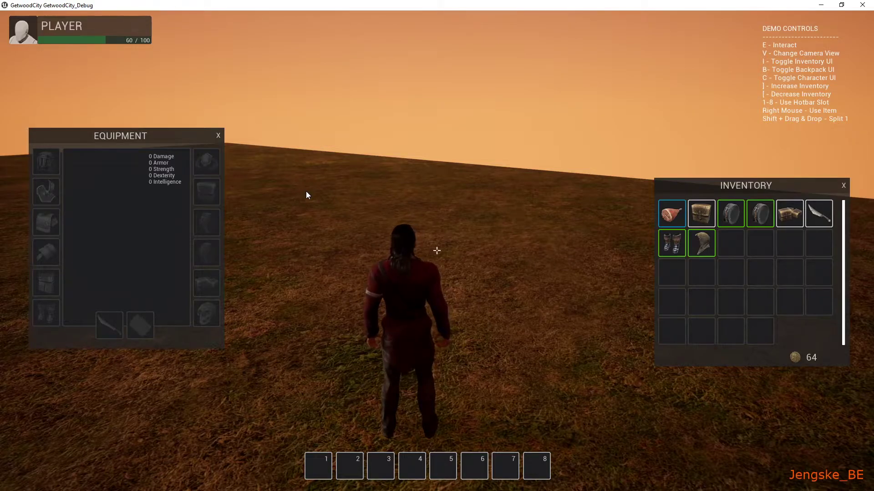
Close the inventory panels, run across the field toward the sun, and pause
{"action": "key", "text": "i"}
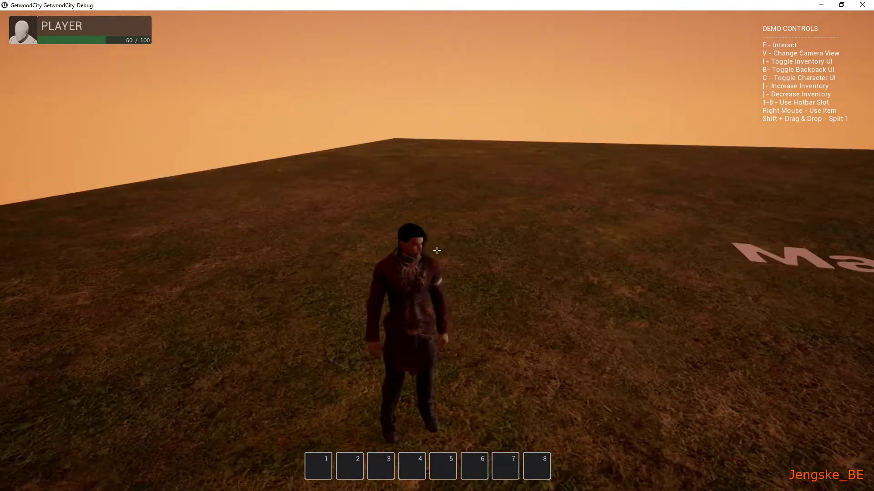
{"action": "key", "text": "w"}
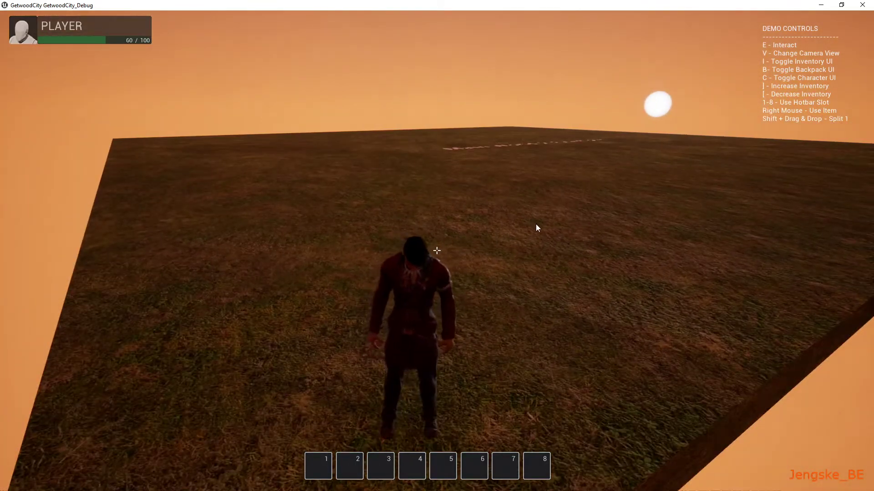
{"action": "key", "text": "w"}
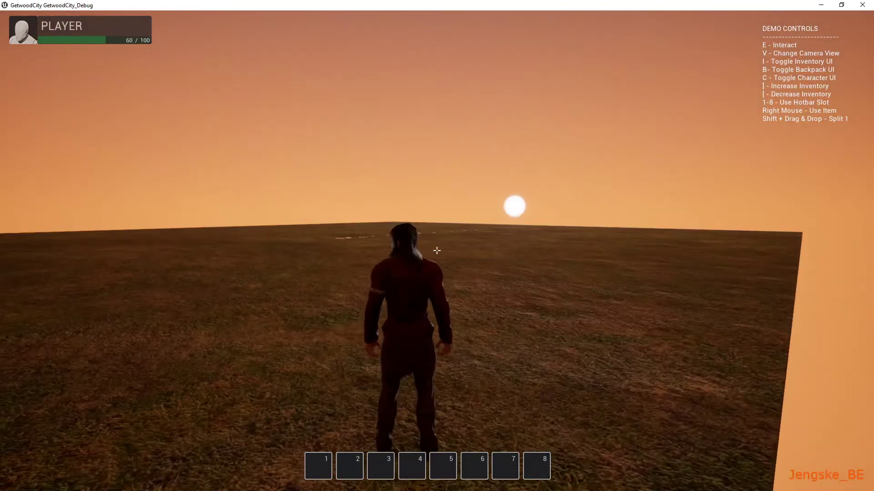
{"action": "key", "text": "Escape"}
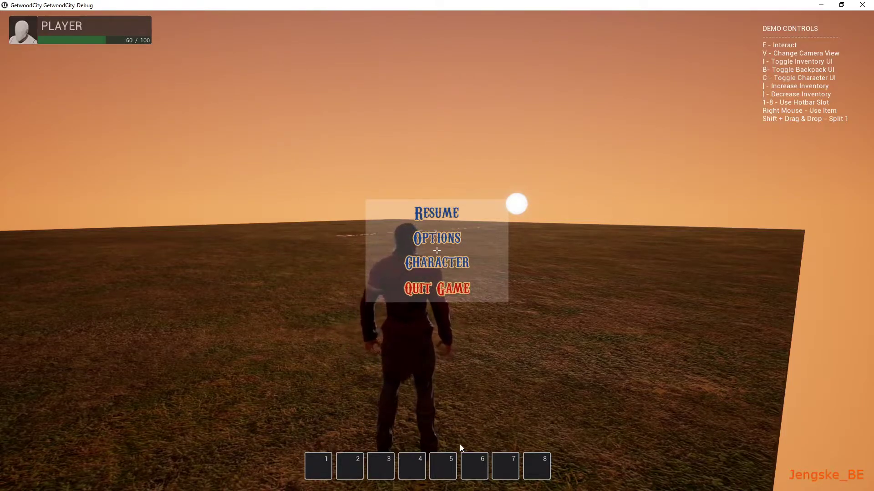
Quit to the main menu, start a new single-player game, orbit around the character, then pause
{"action": "left_click", "coordinate": [447, 289]}
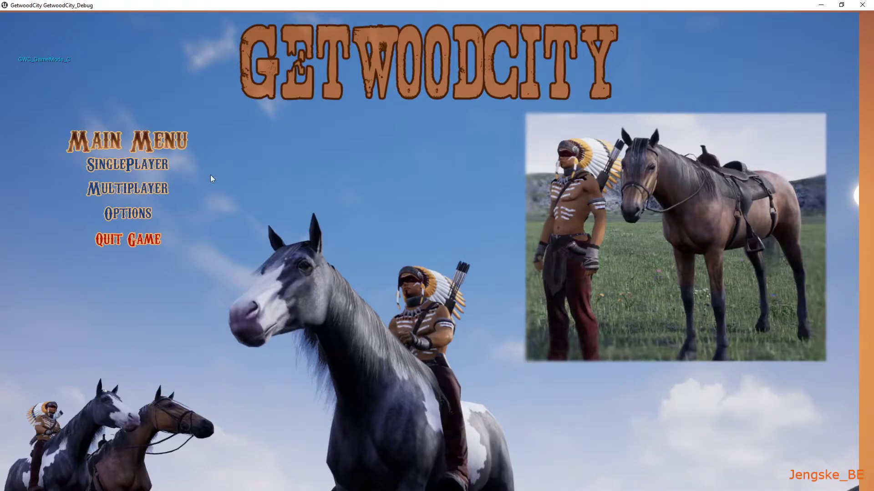
{"action": "left_click", "coordinate": [155, 166]}
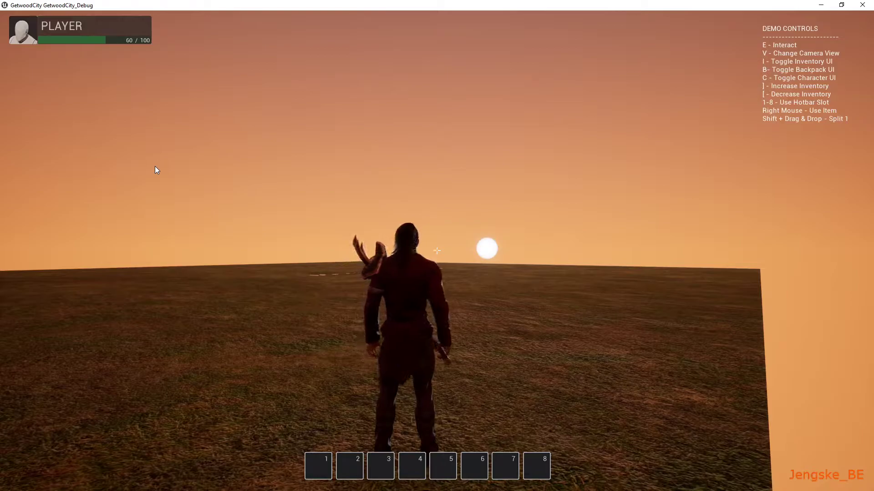
{"action": "left_click", "coordinate": [586, 244]}
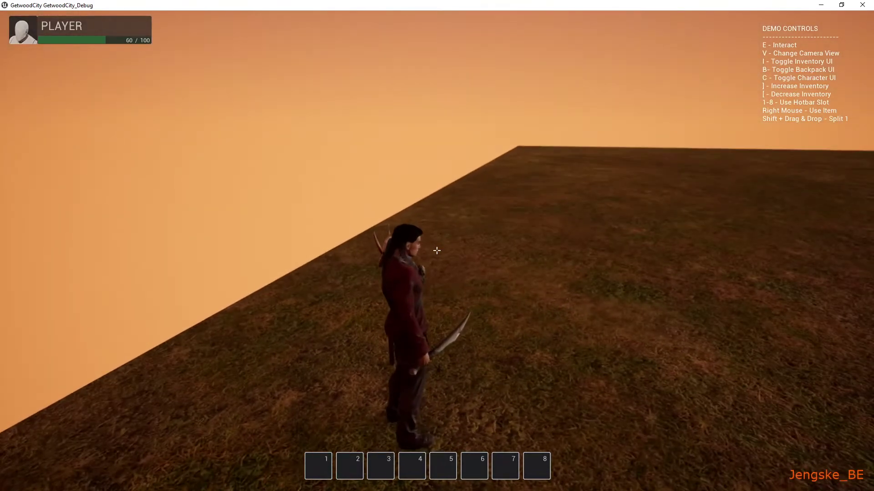
{"action": "left_click_drag", "start_coordinate": [585, 243], "coordinate": [557, 269]}
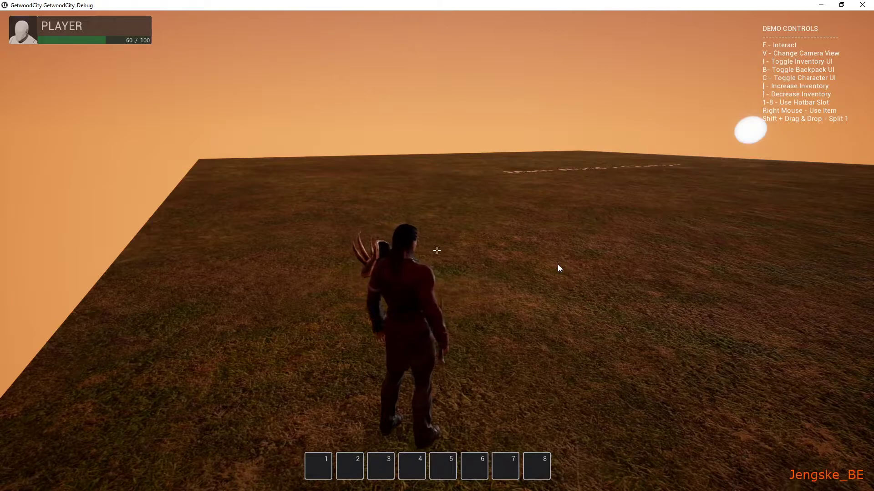
{"action": "left_click_drag", "start_coordinate": [574, 222], "coordinate": [616, 219]}
{"action": "key", "text": "Escape"}
From the Player Menu, switch to Linhi, the 25-year-old Hunter, and select MainWorld
{"action": "left_click", "coordinate": [437, 288]}
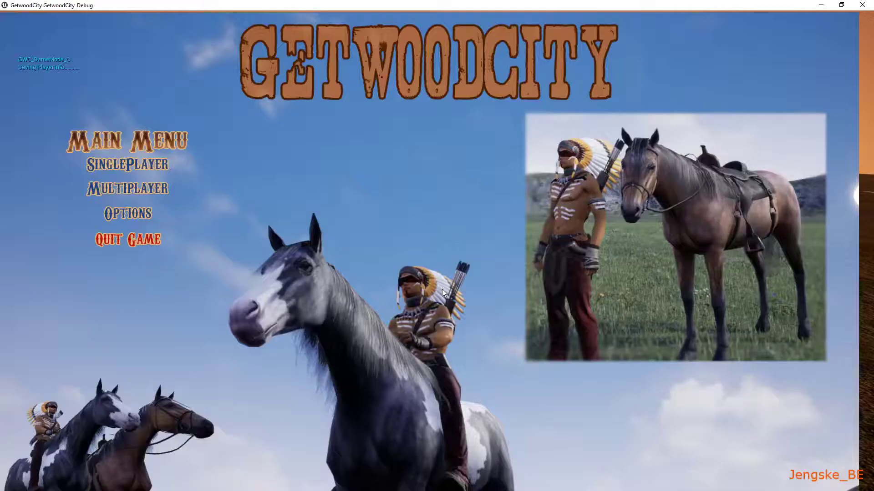
{"action": "left_click", "coordinate": [132, 215]}
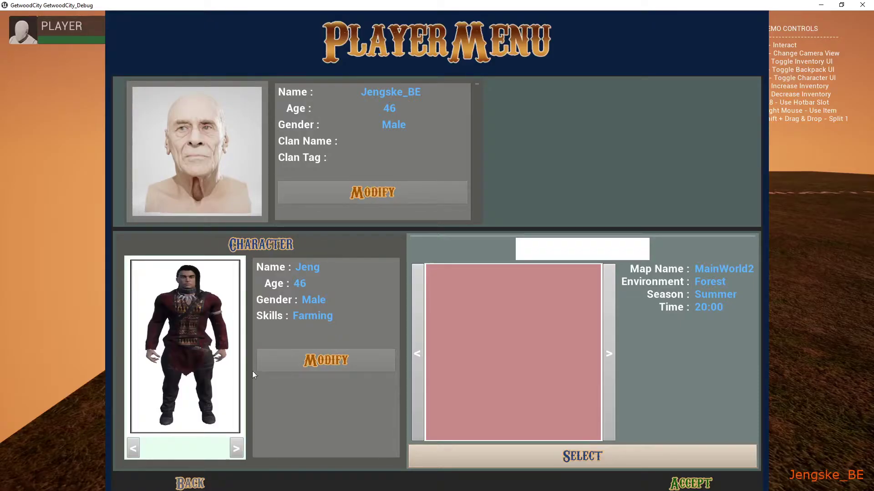
{"action": "left_click", "coordinate": [236, 444]}
{"action": "left_click", "coordinate": [235, 444]}
{"action": "left_click", "coordinate": [237, 450]}
{"action": "left_click", "coordinate": [237, 450]}
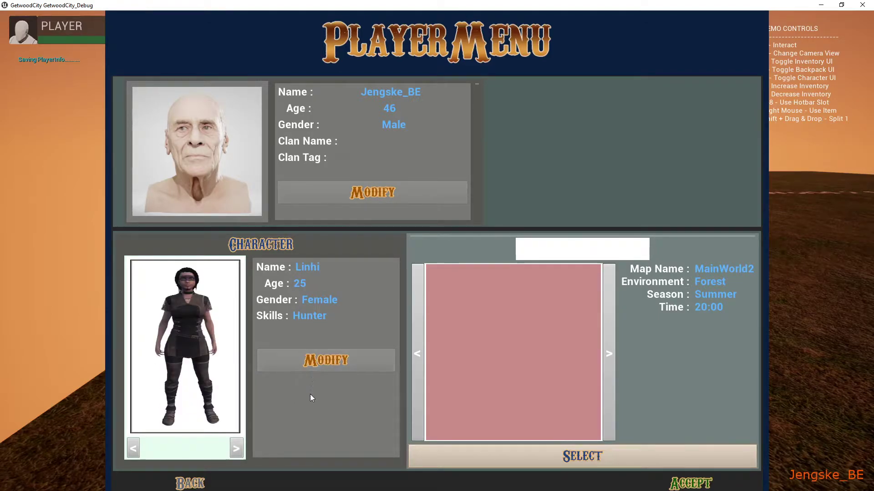
{"action": "left_click", "coordinate": [418, 351]}
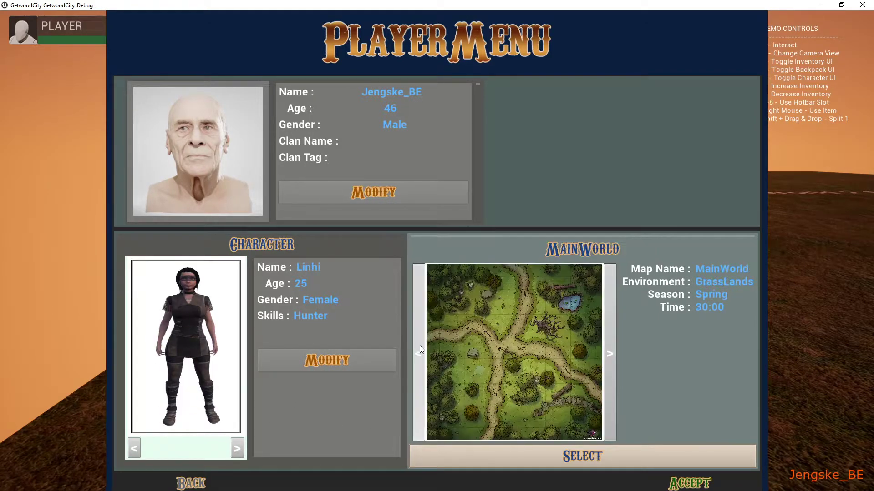
{"action": "left_click", "coordinate": [588, 453]}
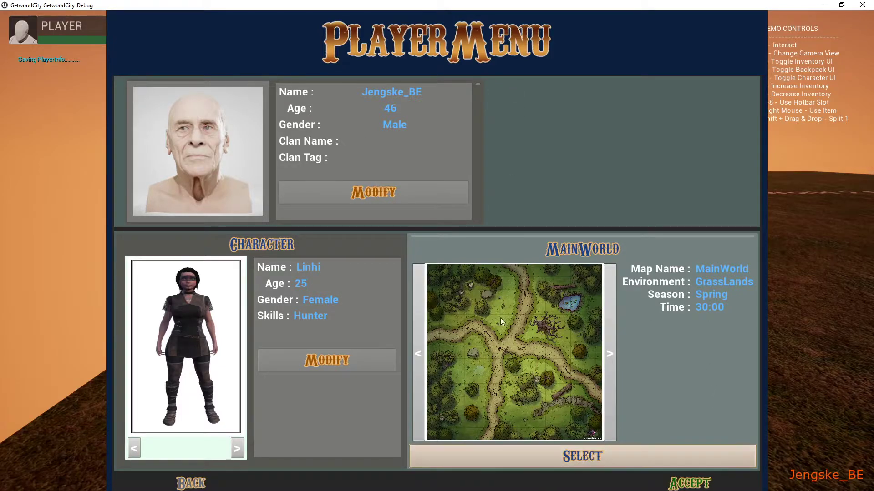
Accept the new player settings and start a single-player game
{"action": "left_click", "coordinate": [705, 486]}
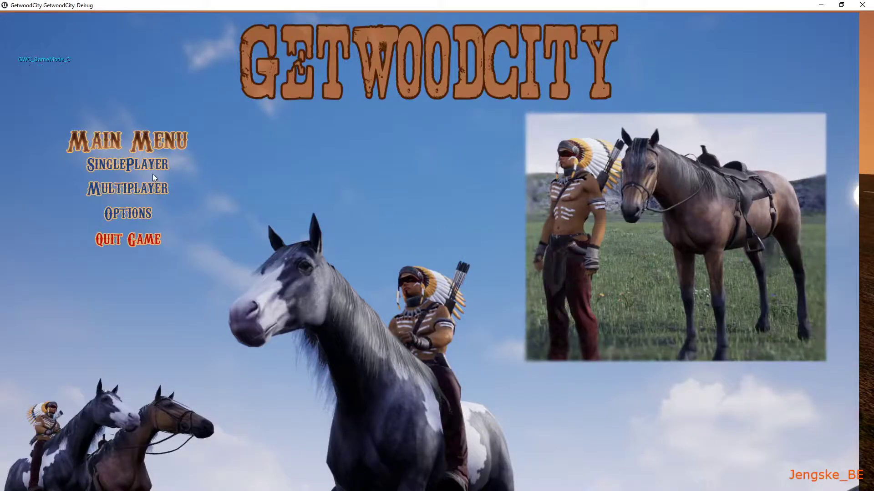
{"action": "left_click", "coordinate": [136, 167]}
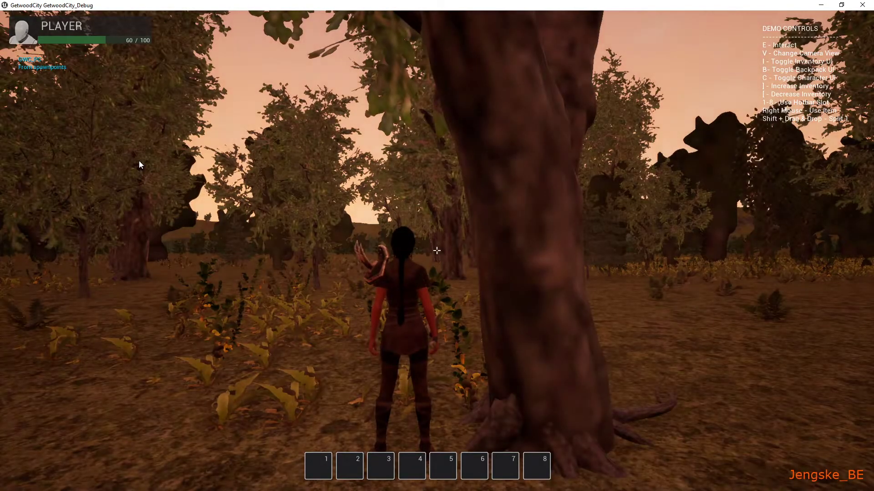
{"action": "left_click", "coordinate": [276, 184]}
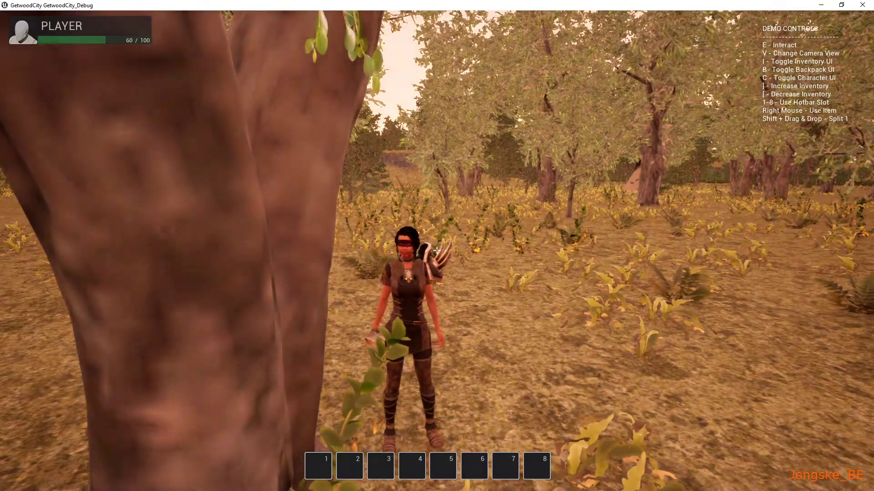
Run the female hunter through the forest up to the teepee
{"action": "key", "text": "w"}
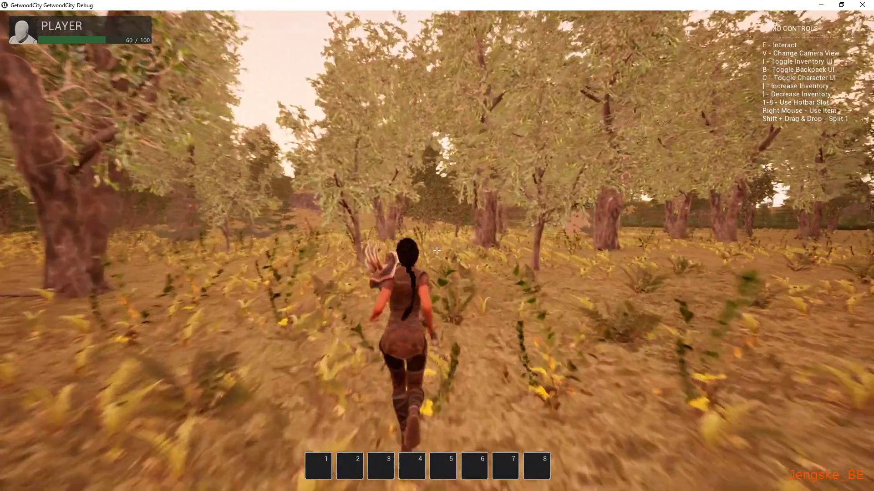
{"action": "key", "text": "w"}
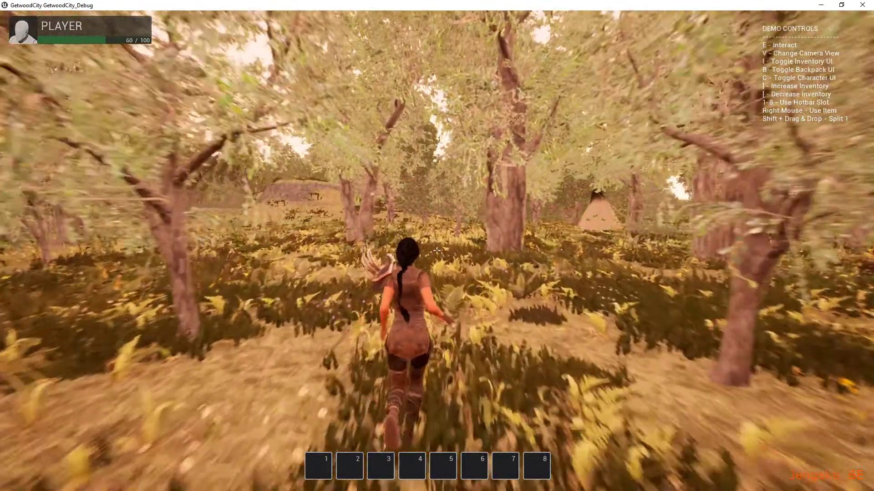
{"action": "key", "text": "w"}
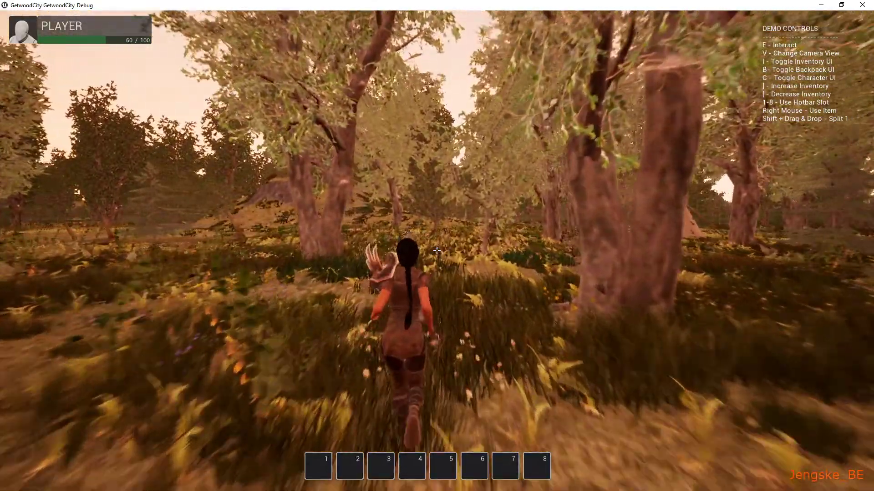
{"action": "key", "text": "w"}
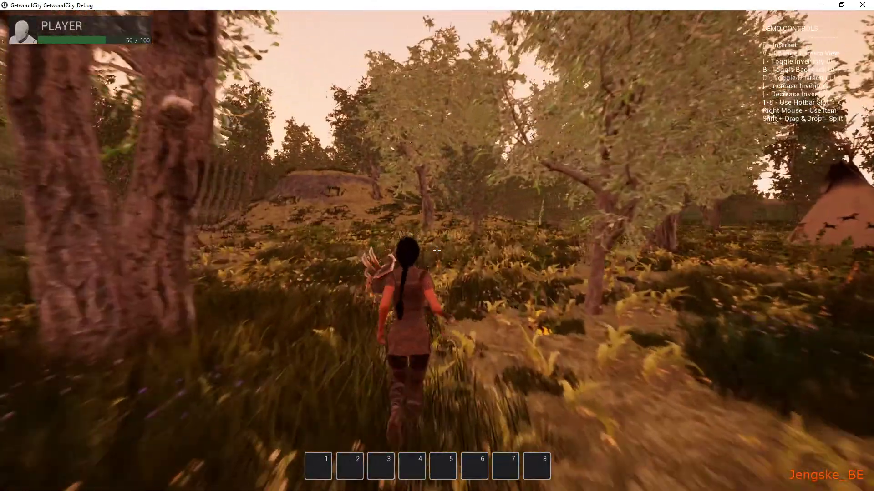
{"action": "key", "text": "w"}
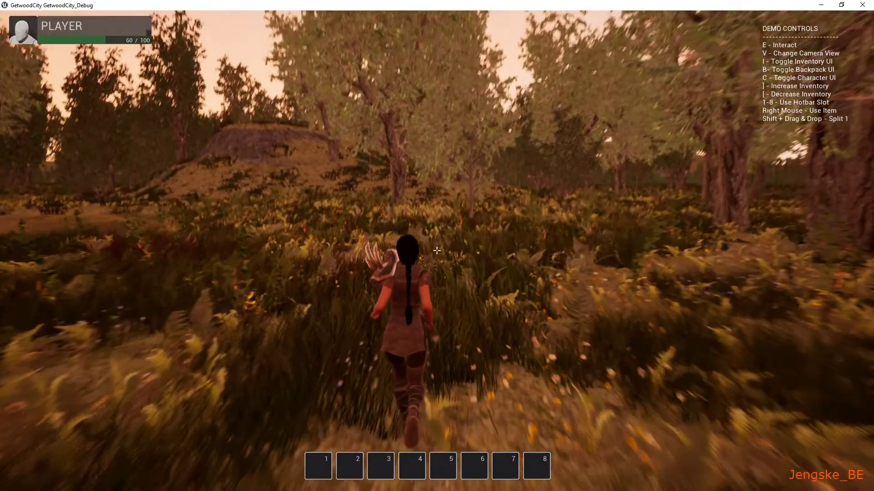
{"action": "key", "text": "w"}
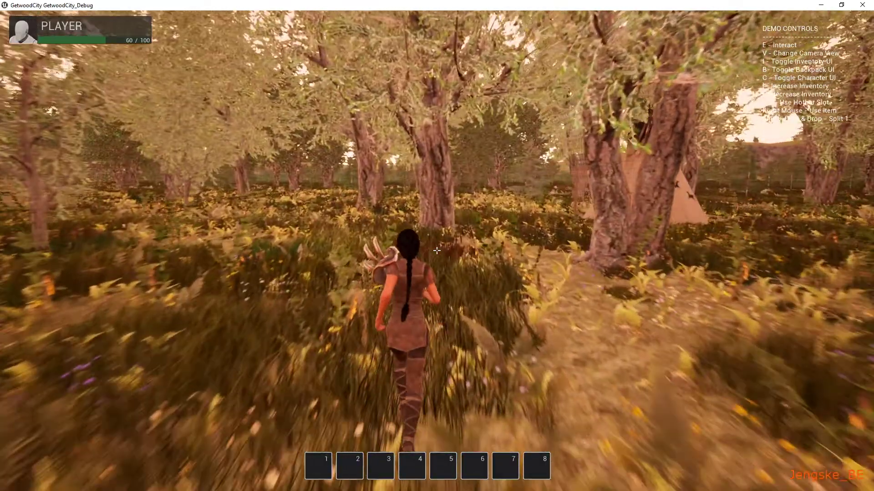
{"action": "key", "text": "w"}
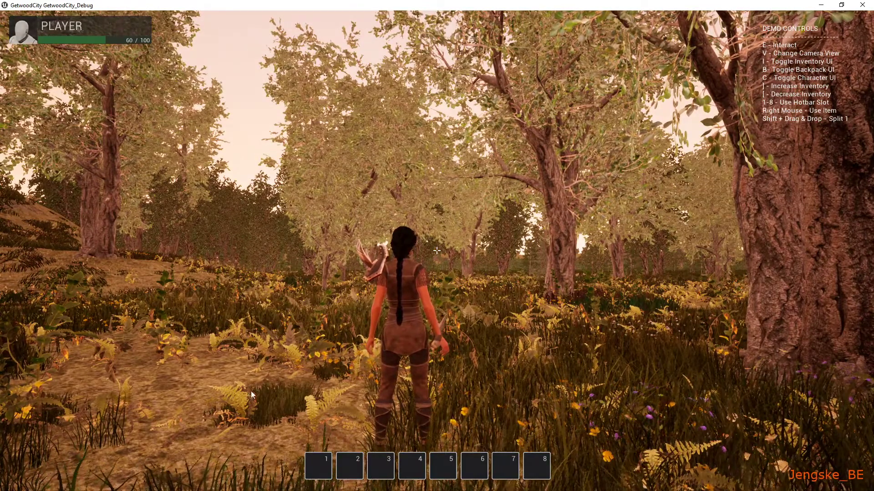
{"action": "mouse_move", "coordinate": [437, 251]}
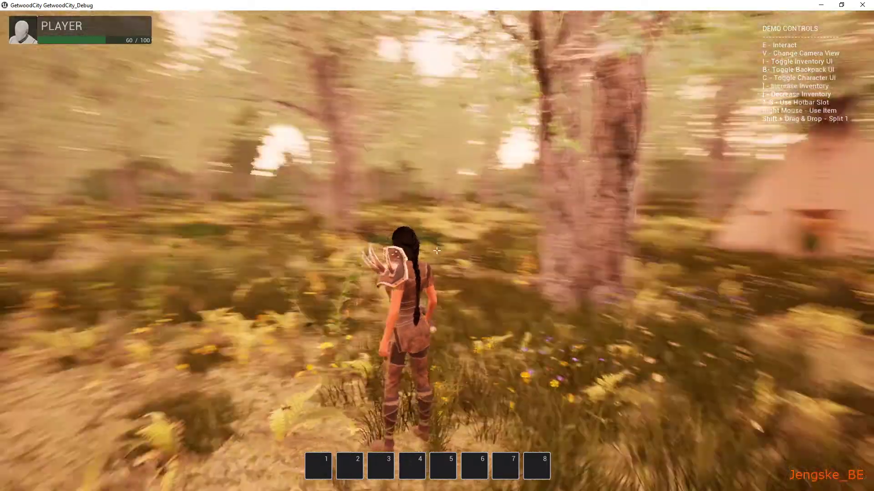
{"action": "key", "text": "w"}
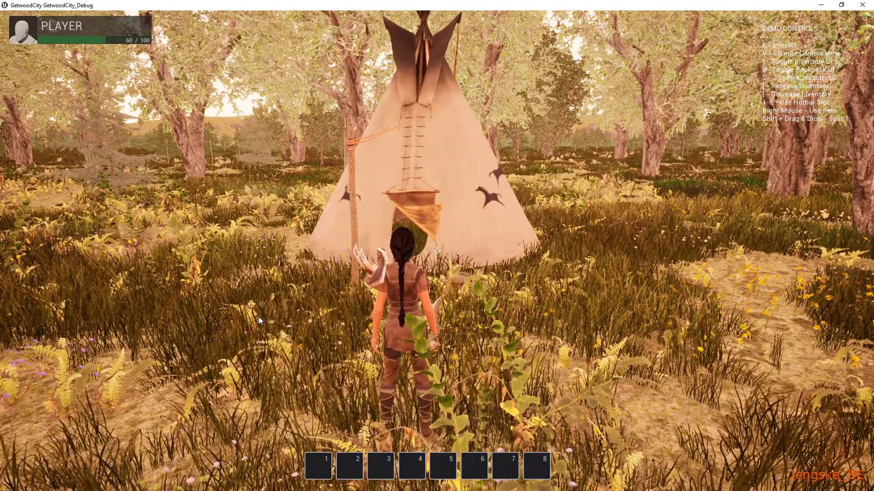
Quit GetwoodCity to the main menu and start a fresh SinglePlayer session beside the teepee
{"action": "key", "text": "Escape"}
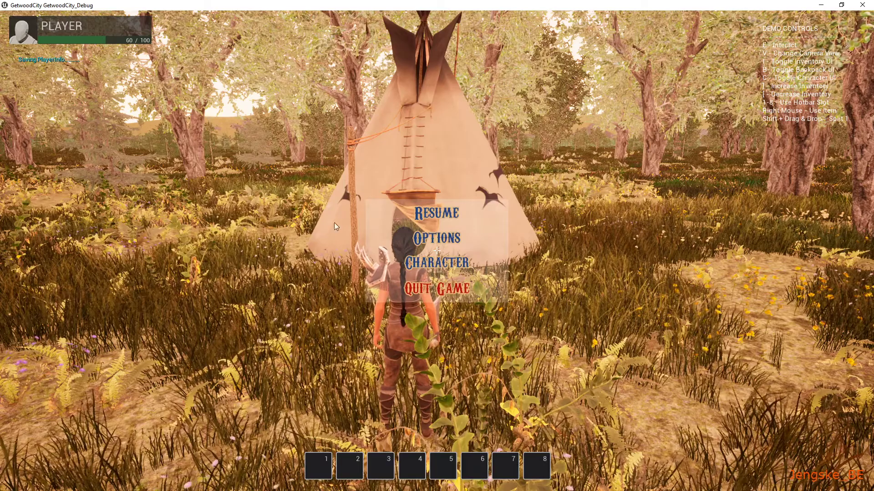
{"action": "left_click", "coordinate": [461, 289]}
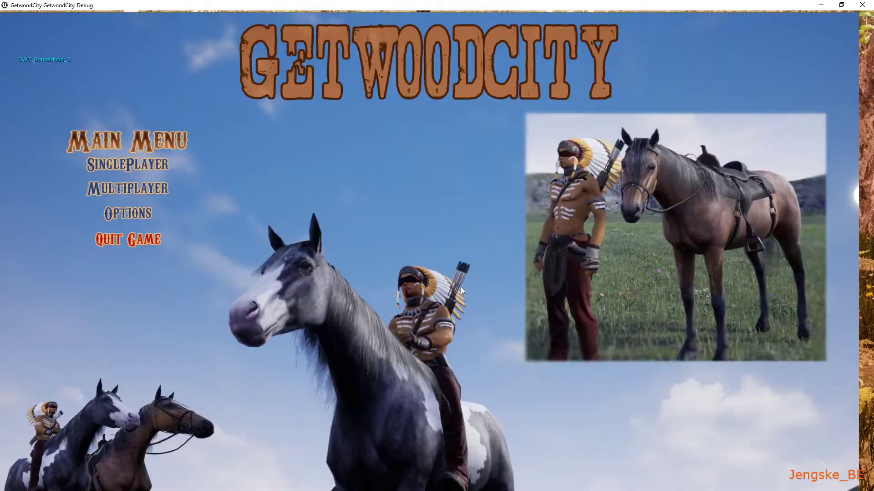
{"action": "left_click", "coordinate": [164, 166]}
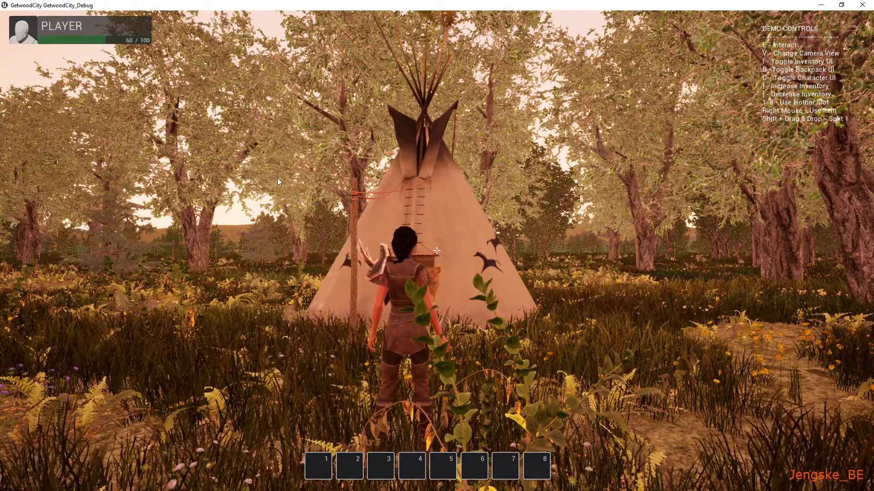
Run the hunter away from the teepee, across the clearing past the pond and rocks, into the forest
{"action": "key", "text": "w"}
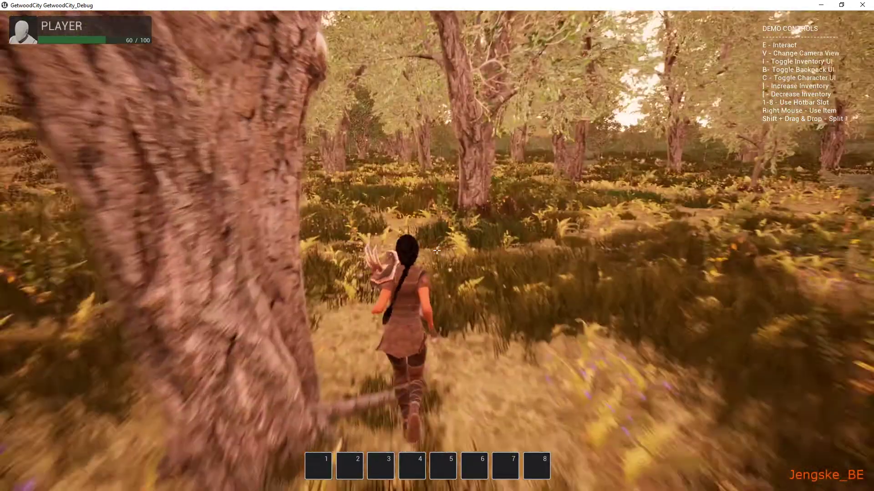
{"action": "key", "text": "w"}
{"action": "key", "text": "w"}
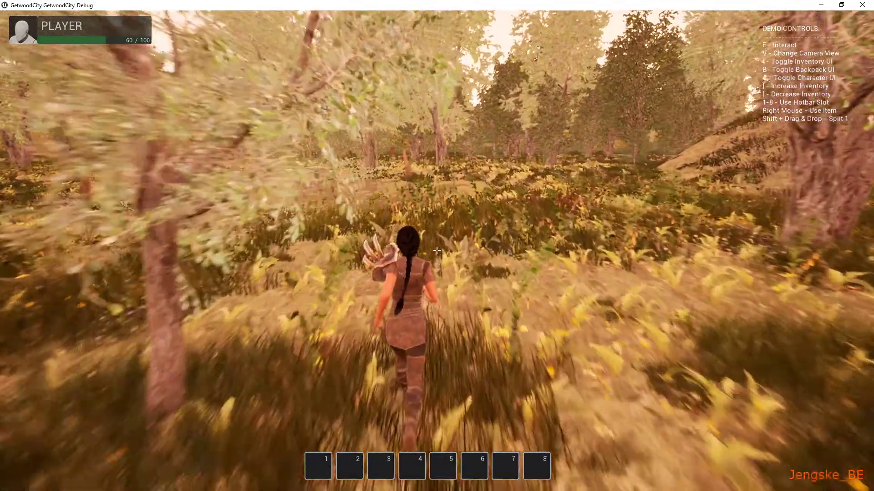
{"action": "key", "text": "w"}
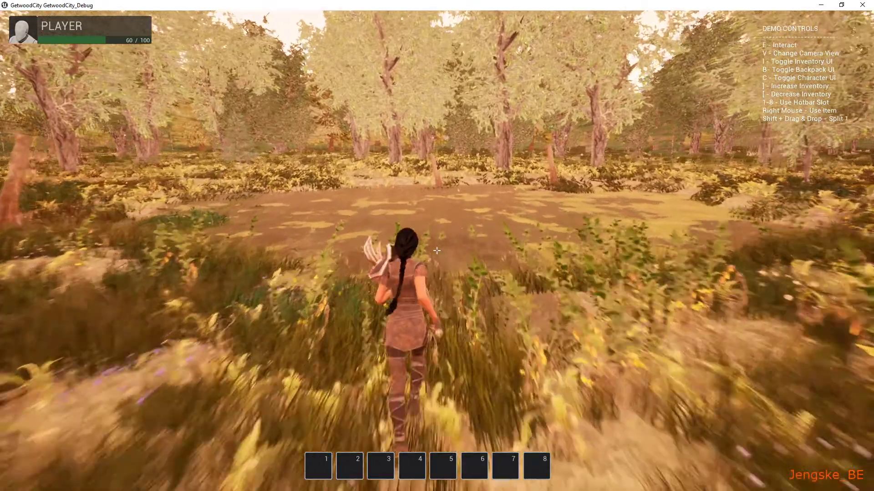
{"action": "key", "text": "w"}
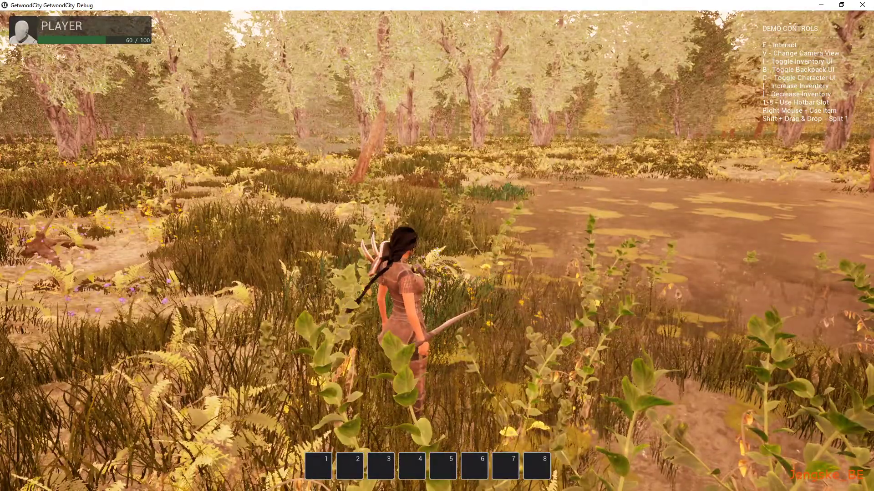
{"action": "key", "text": "w"}
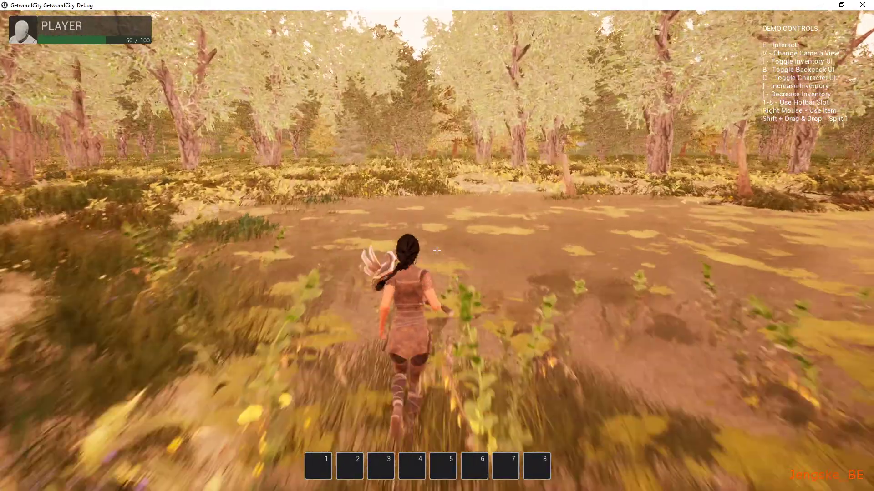
{"action": "key", "text": "w"}
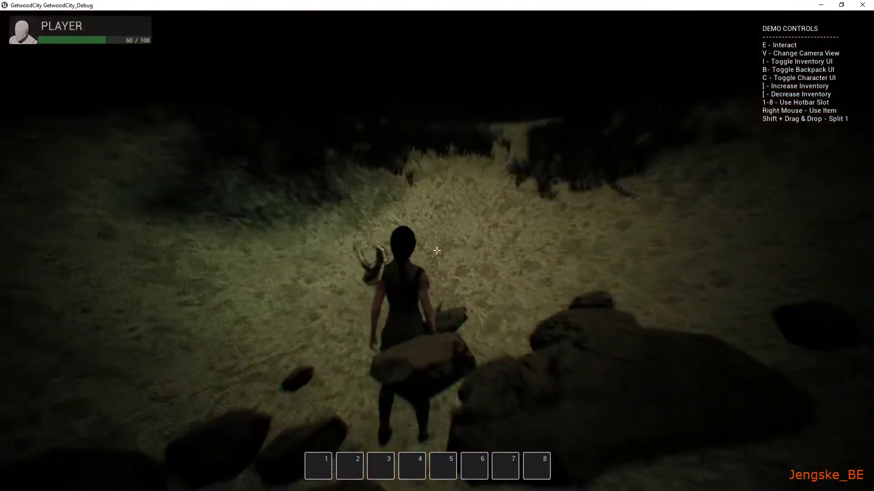
{"action": "key", "text": "w"}
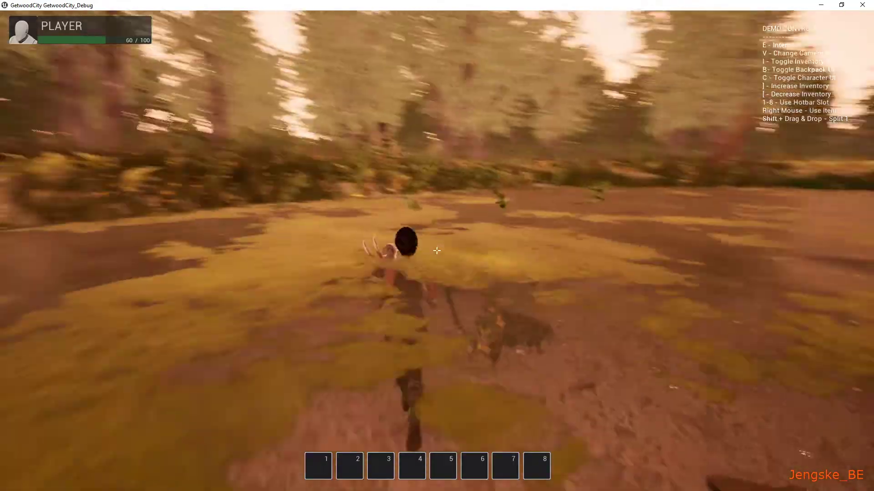
{"action": "key", "text": "w"}
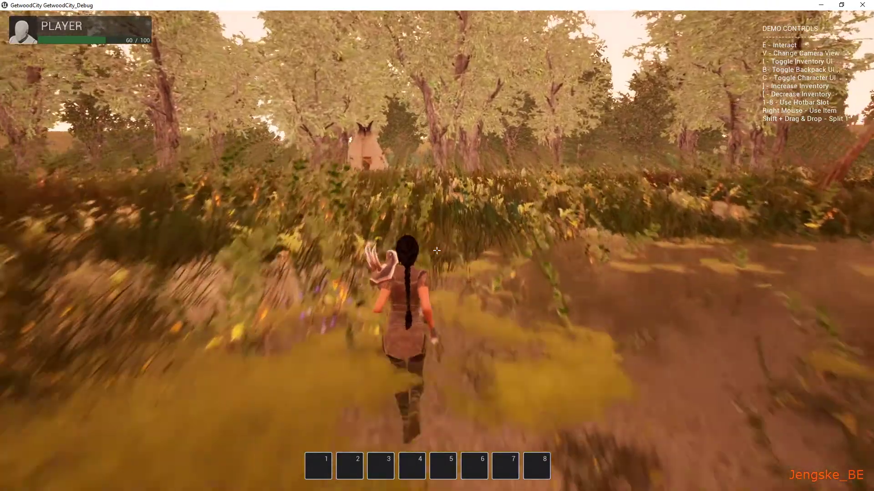
{"action": "key", "text": "s"}
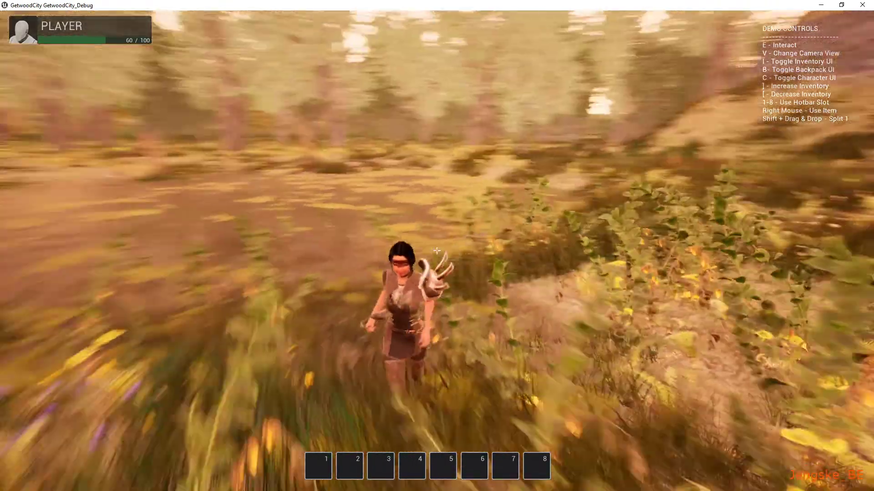
{"action": "key", "text": "s"}
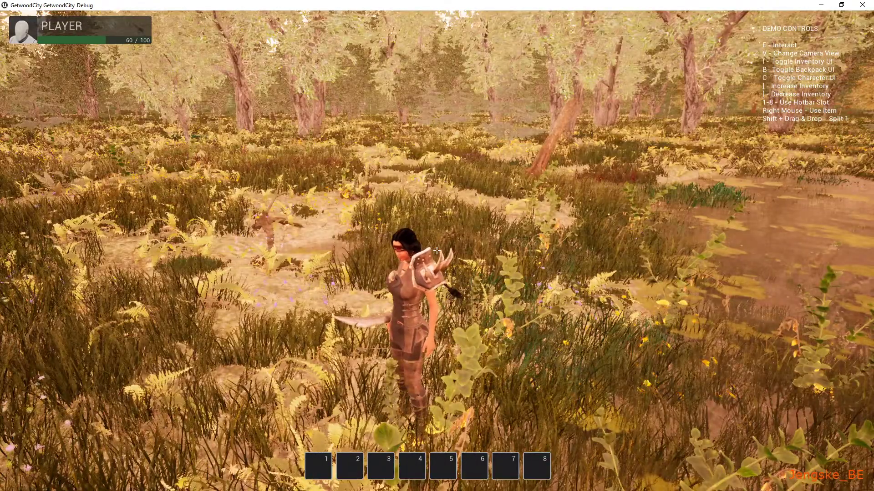
{"action": "key", "text": "w"}
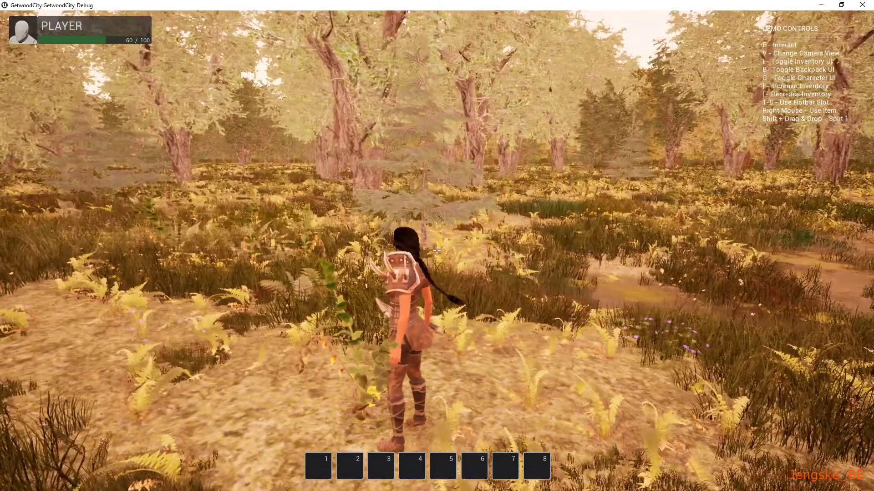
Unequip the helmet, both rings, Human Skull, Bone Dagger and Bladed Shoulder Piece into the inventory
{"action": "key", "text": "i"}
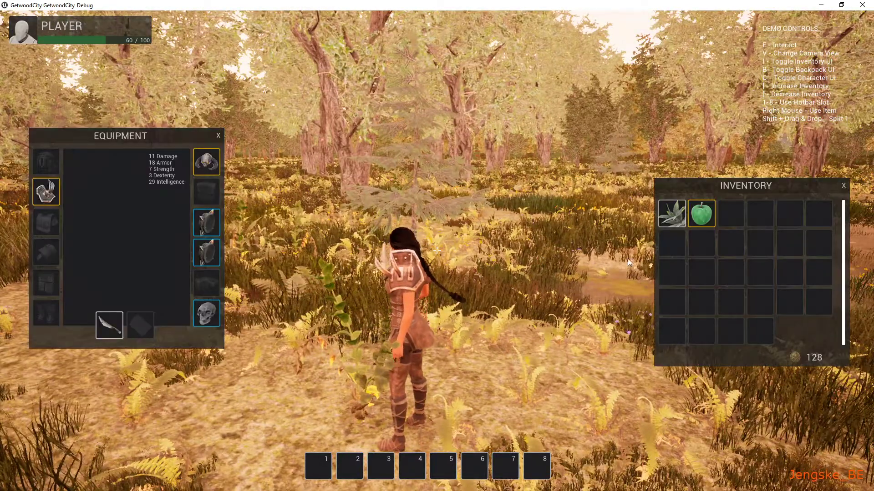
{"action": "right_click", "coordinate": [210, 163]}
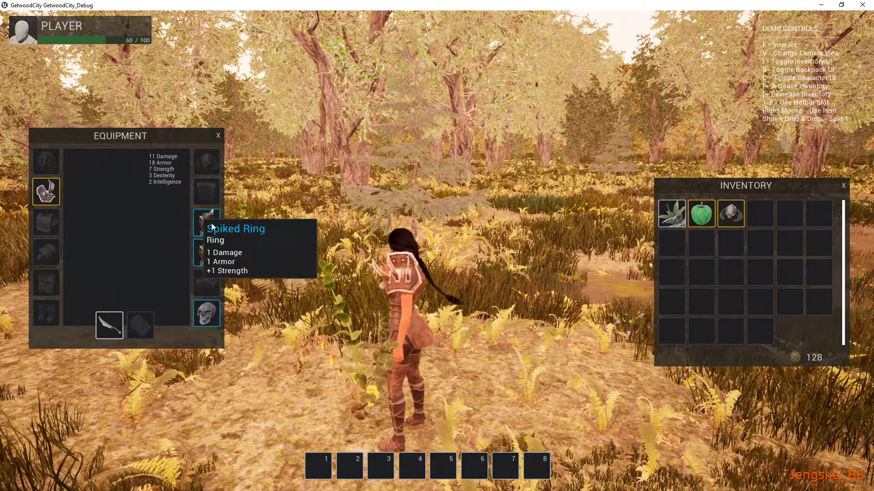
{"action": "right_click", "coordinate": [206, 223]}
{"action": "right_click", "coordinate": [206, 252]}
{"action": "right_click", "coordinate": [208, 320]}
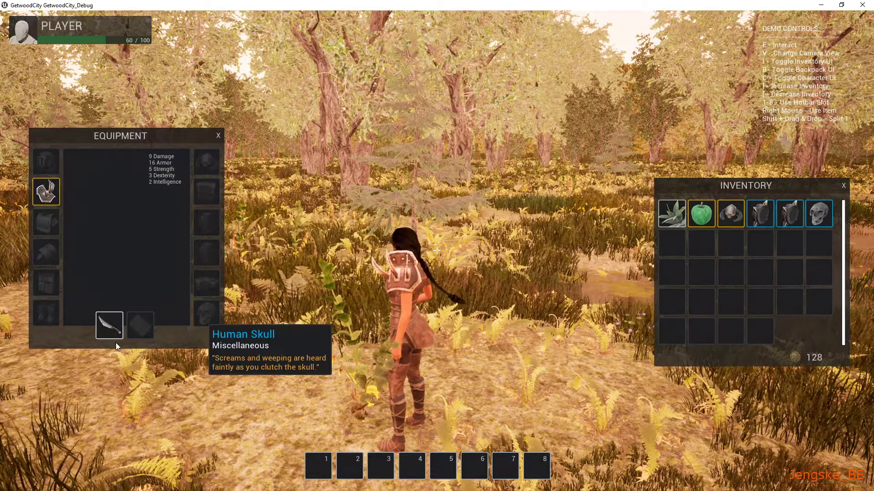
{"action": "right_click", "coordinate": [108, 324]}
{"action": "right_click", "coordinate": [46, 191]}
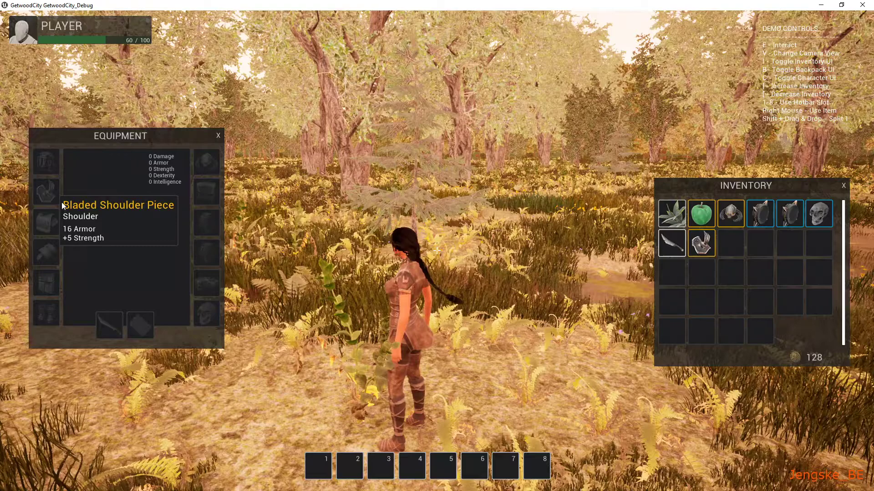
{"action": "key", "text": "i"}
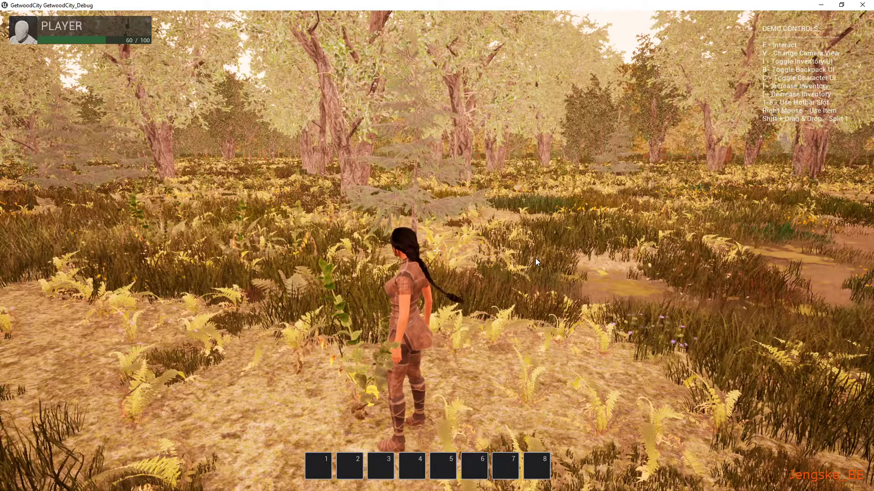
Run the hunter around the forest, then bring up the pause menu
{"action": "key", "text": "w"}
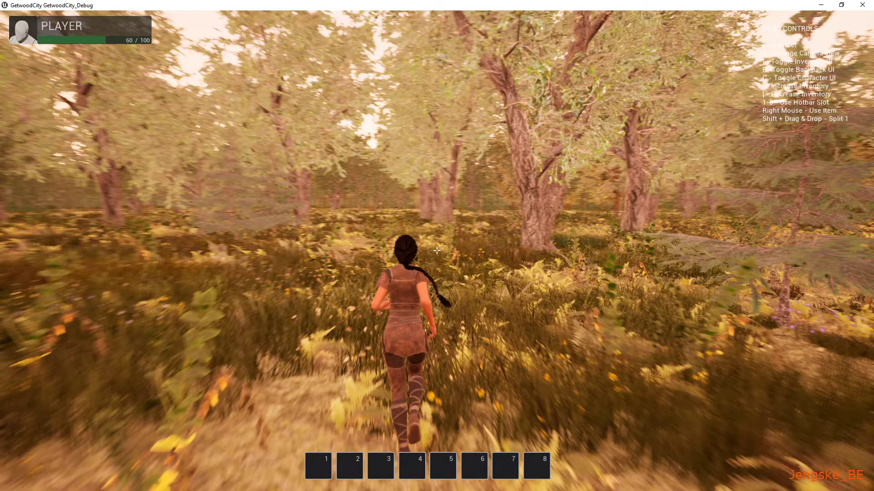
{"action": "key", "text": "d"}
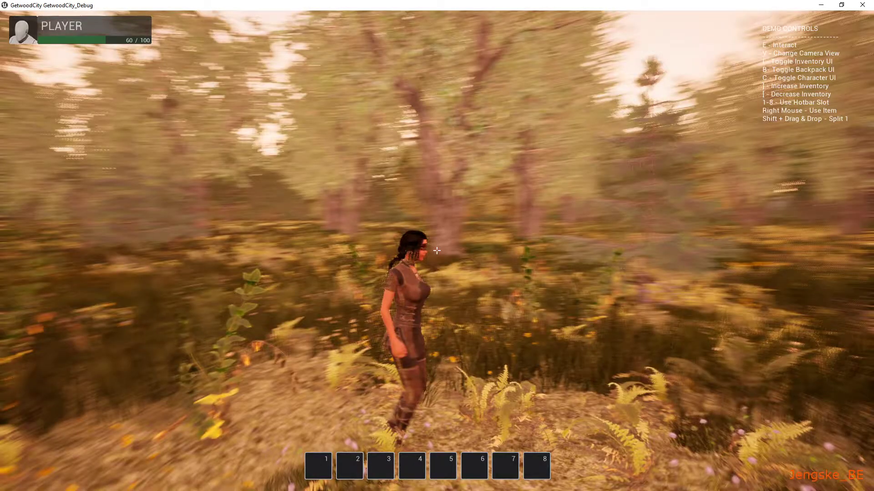
{"action": "key", "text": "w"}
{"action": "key", "text": "w"}
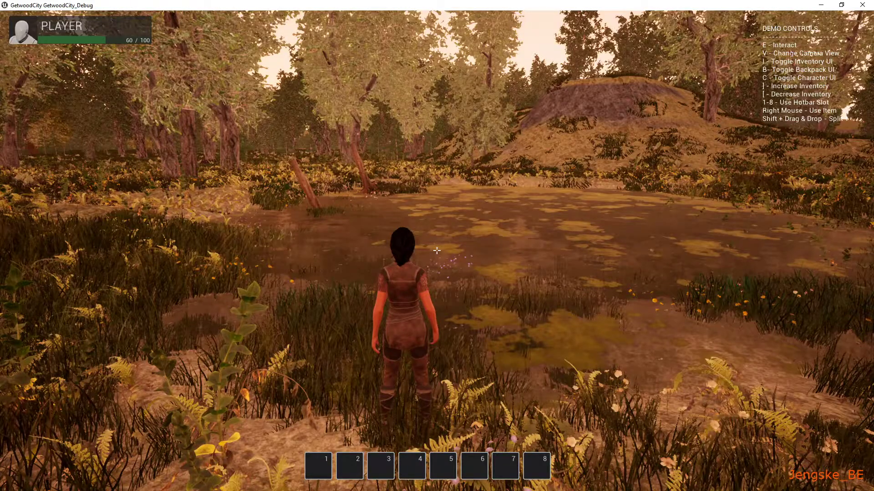
{"action": "key", "text": "s"}
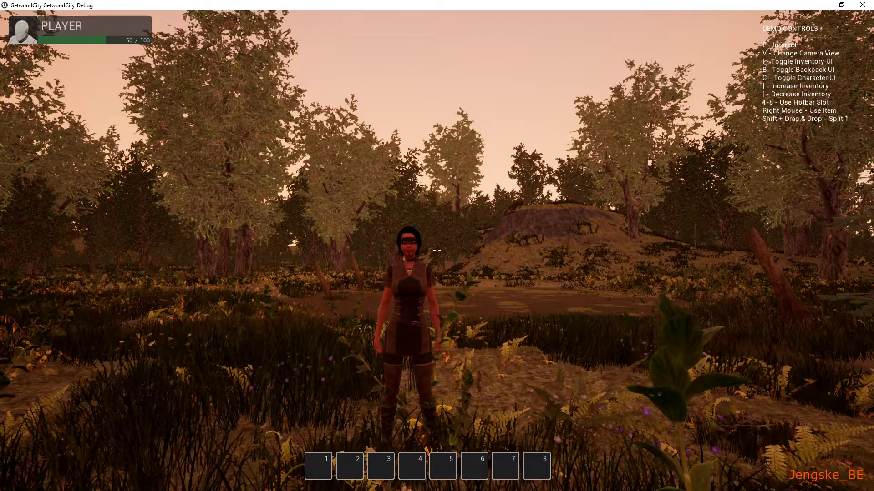
{"action": "key", "text": "Escape"}
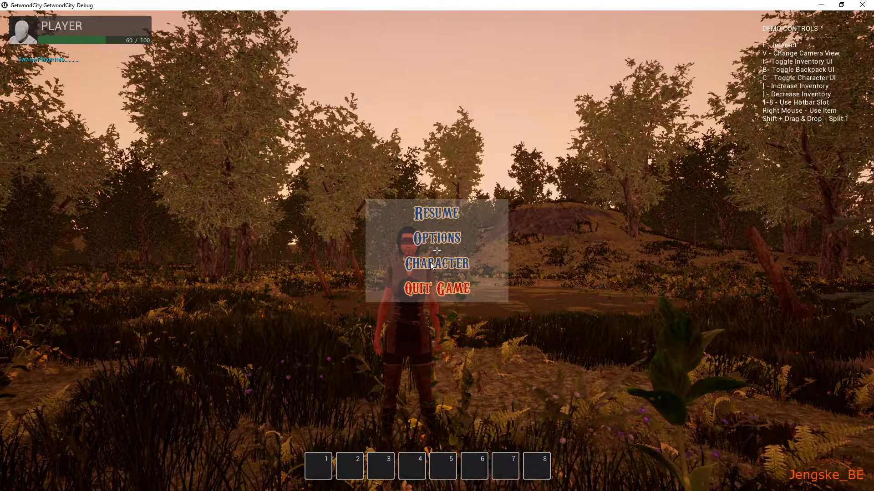
View the Character setup and Modify Character screens, then back out to the Main Menu
{"action": "left_click", "coordinate": [413, 267]}
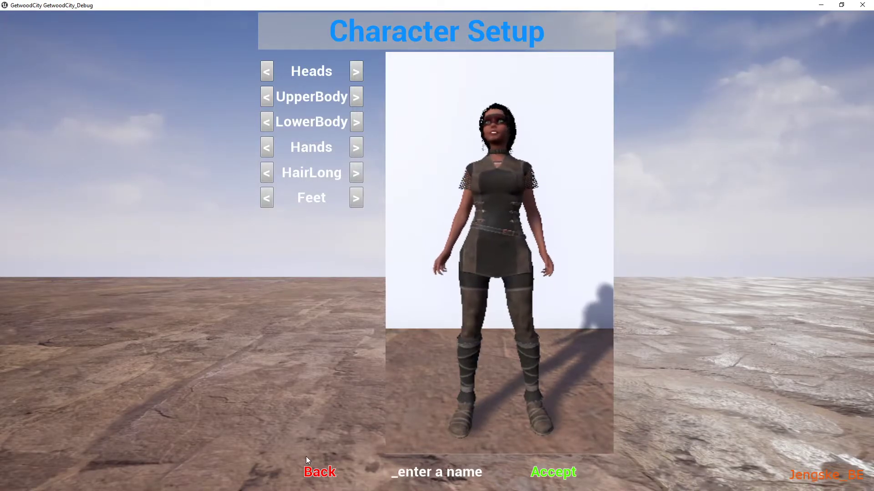
{"action": "left_click", "coordinate": [320, 472]}
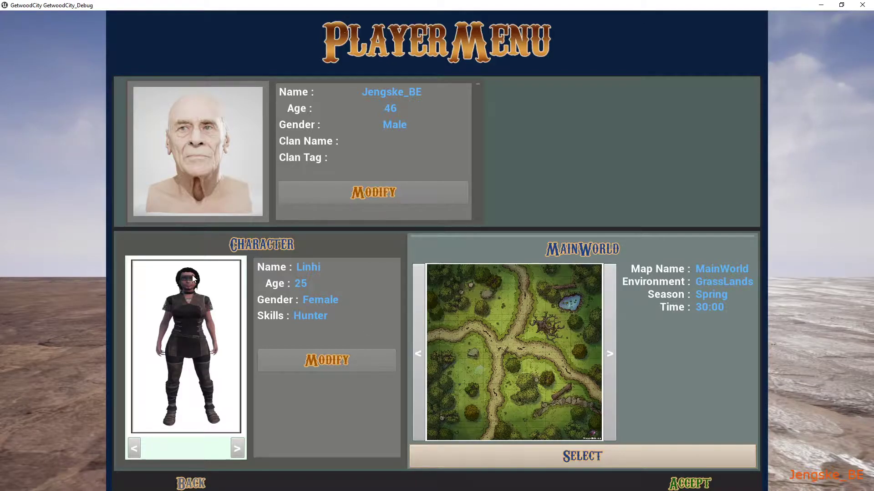
{"action": "left_click", "coordinate": [350, 359]}
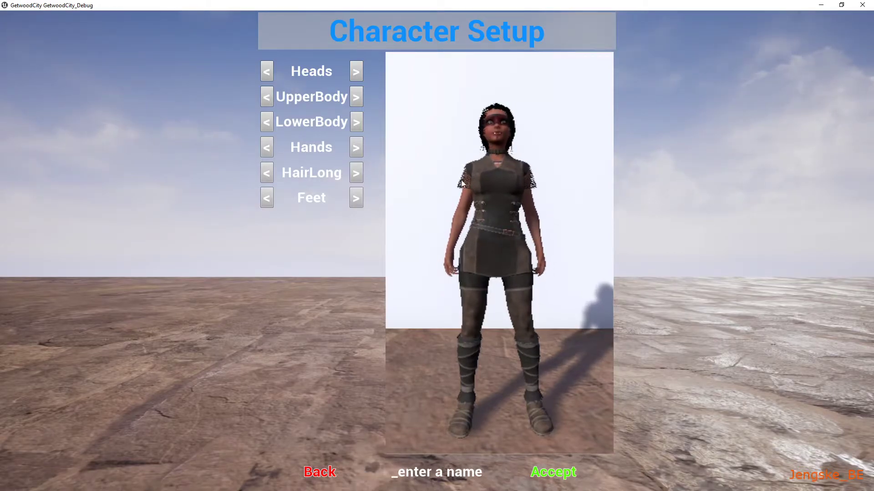
{"action": "left_click", "coordinate": [320, 474]}
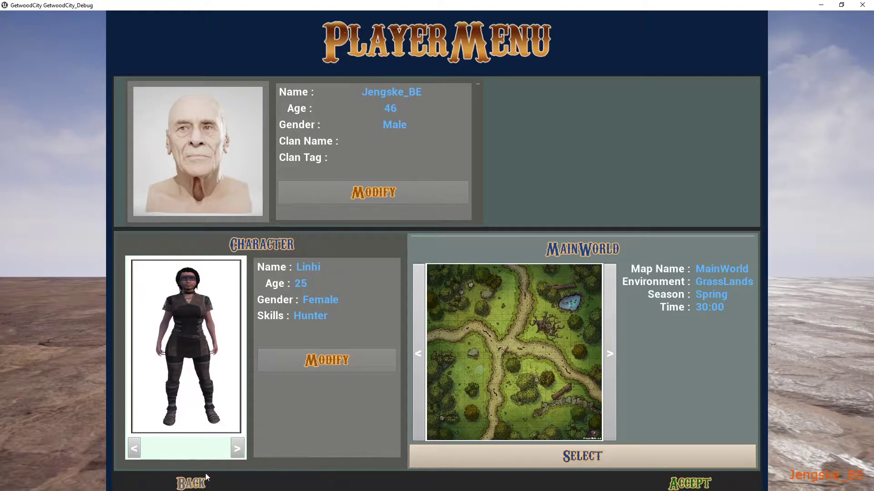
{"action": "left_click", "coordinate": [191, 484]}
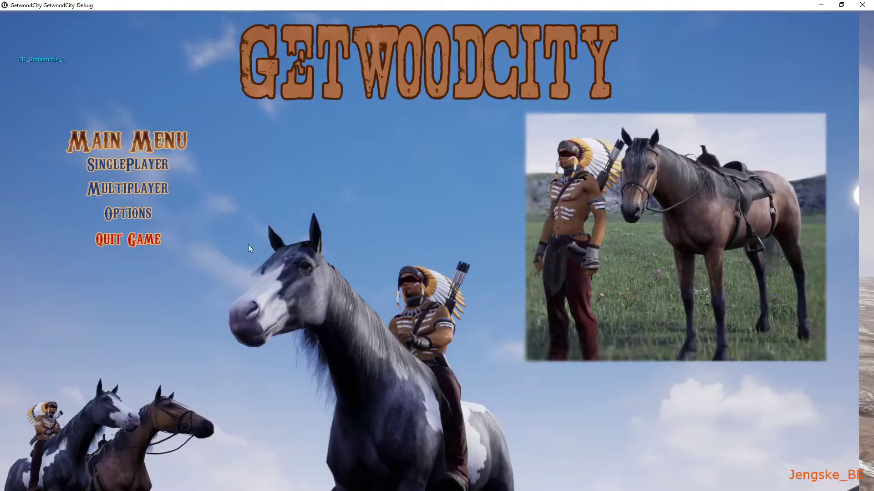
Return to the editor, maximize the Characters data table window and view the MapWidget designer
{"action": "left_click", "coordinate": [138, 239]}
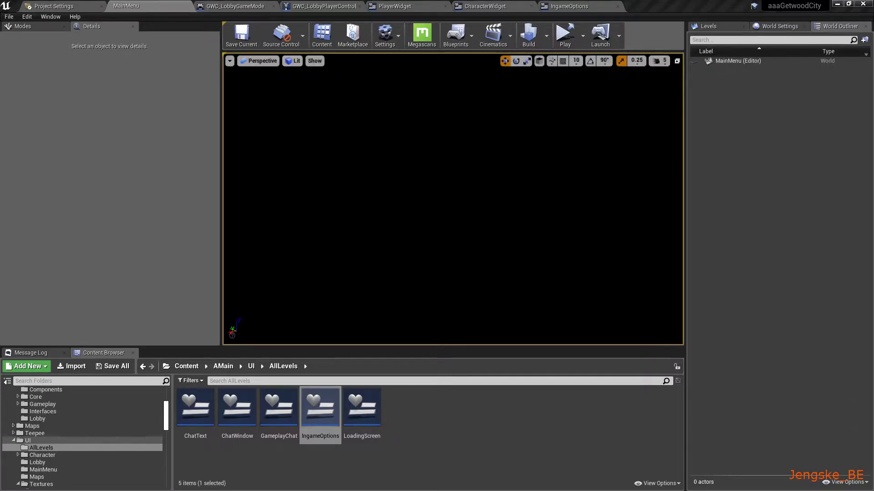
{"action": "left_click_drag", "start_coordinate": [0, 217], "coordinate": [379, 64]}
{"action": "left_click", "coordinate": [527, 65]}
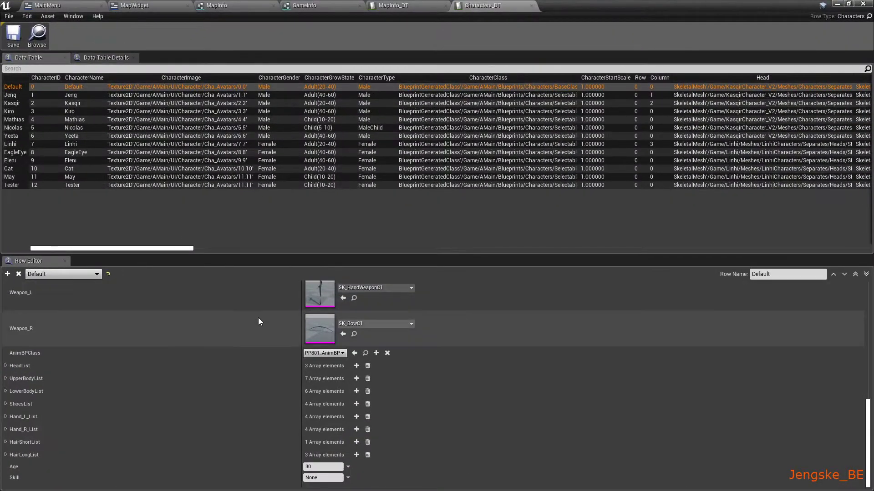
{"action": "left_click", "coordinate": [45, 6]}
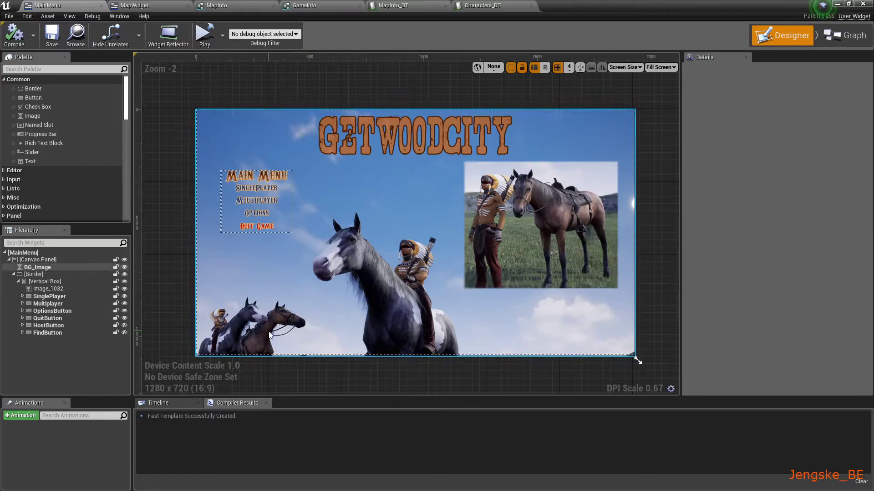
{"action": "left_click", "coordinate": [136, 5]}
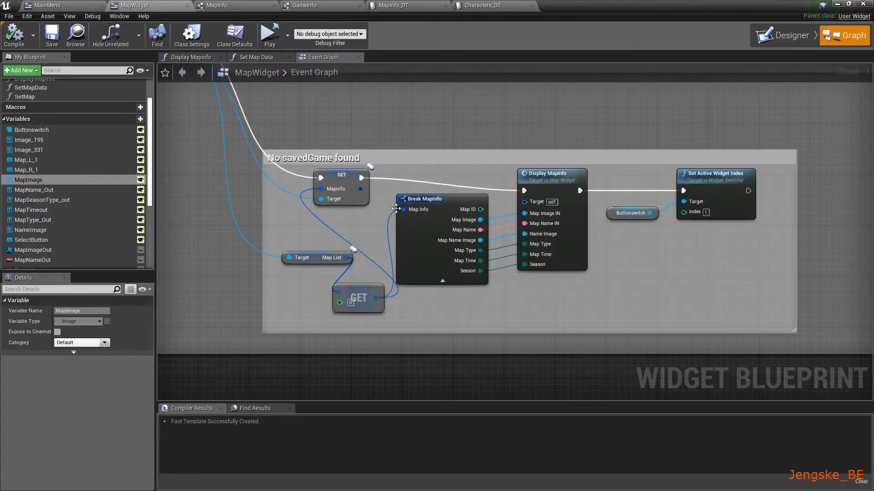
{"action": "left_click", "coordinate": [783, 36]}
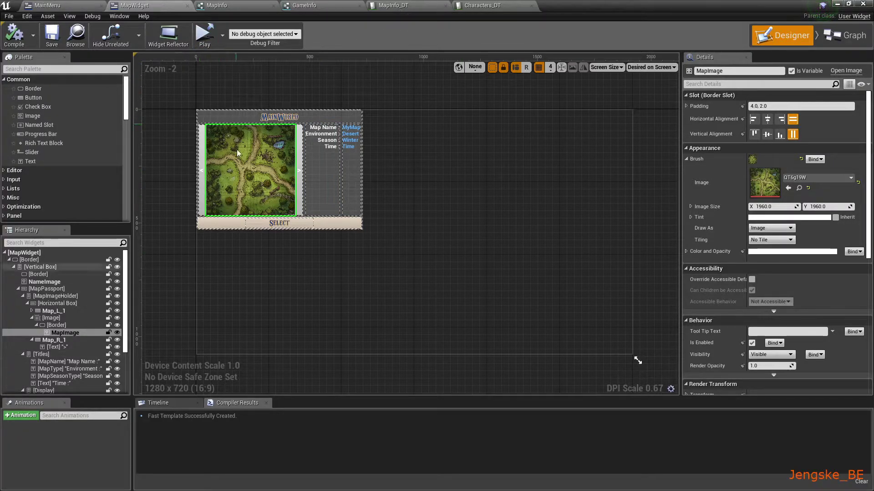
Set MainWorld2's MapNameImage to the MainWorld texture in MapInfo_DT and save the table
{"action": "left_click", "coordinate": [392, 6]}
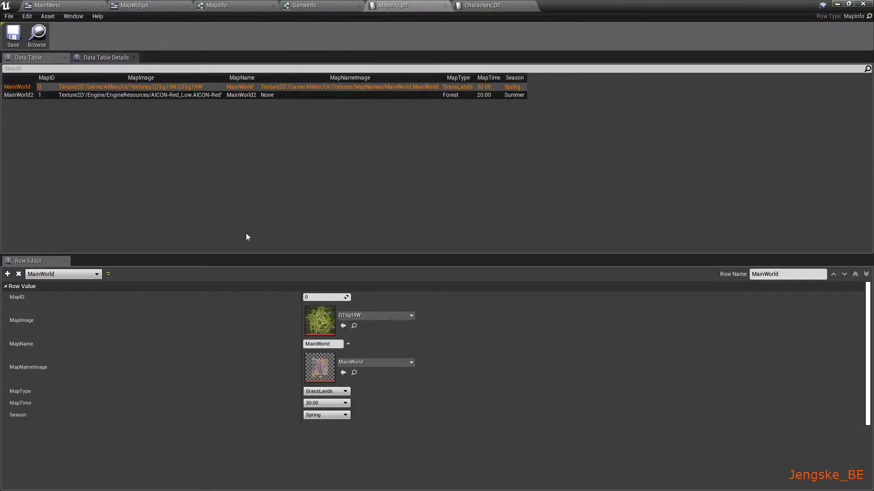
{"action": "left_click", "coordinate": [20, 96]}
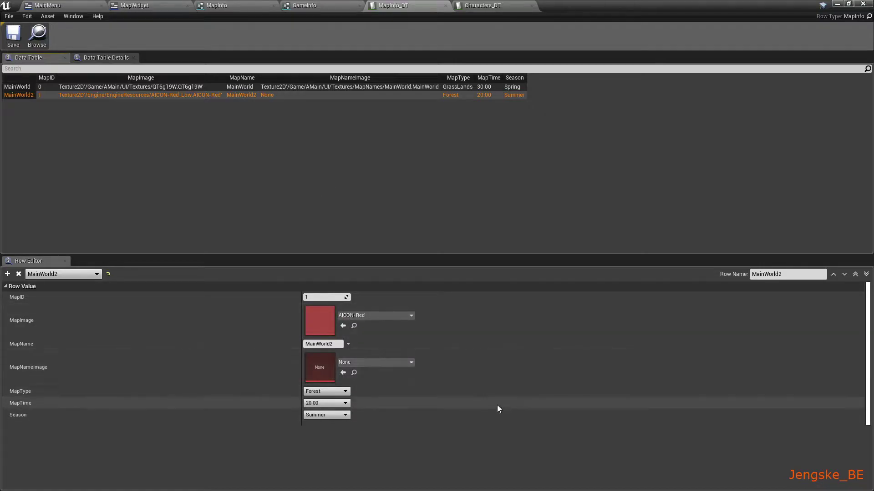
{"action": "left_click", "coordinate": [412, 362]}
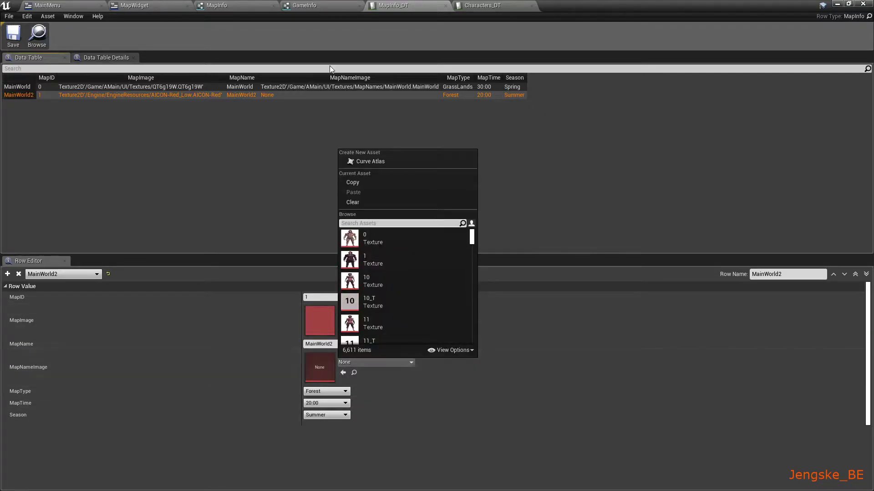
{"action": "left_click", "coordinate": [136, 5]}
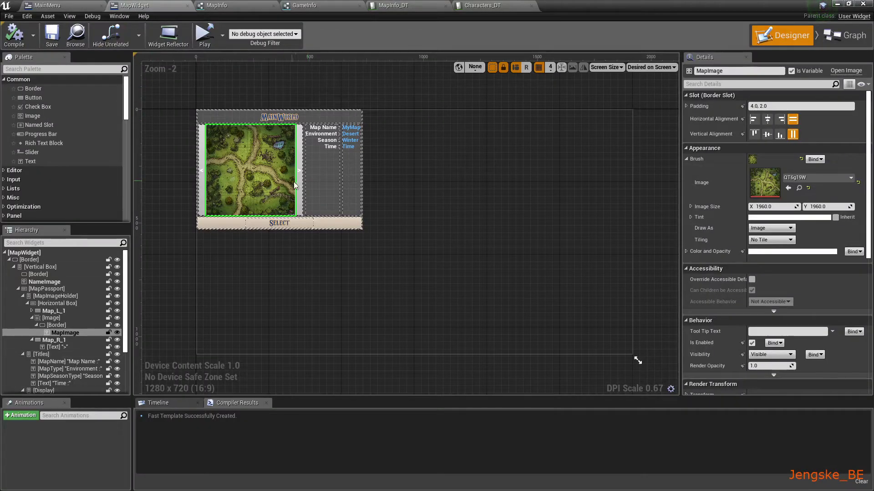
{"action": "left_click", "coordinate": [44, 282]}
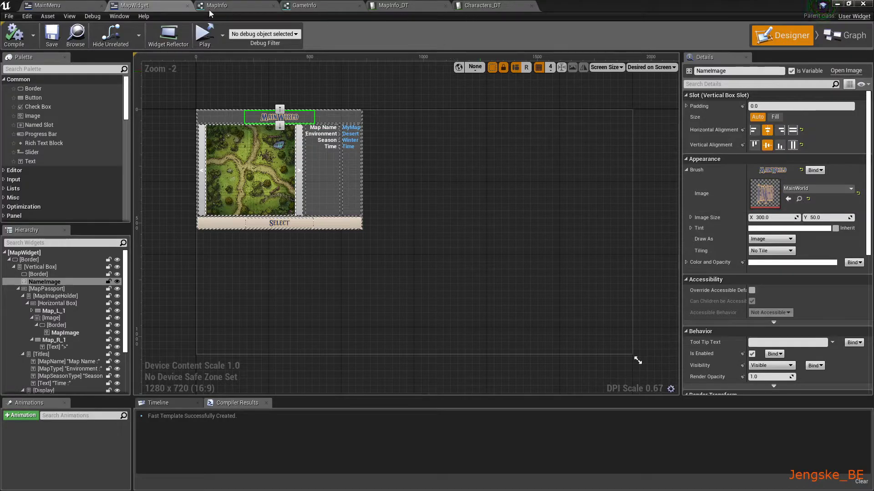
{"action": "left_click", "coordinate": [395, 6]}
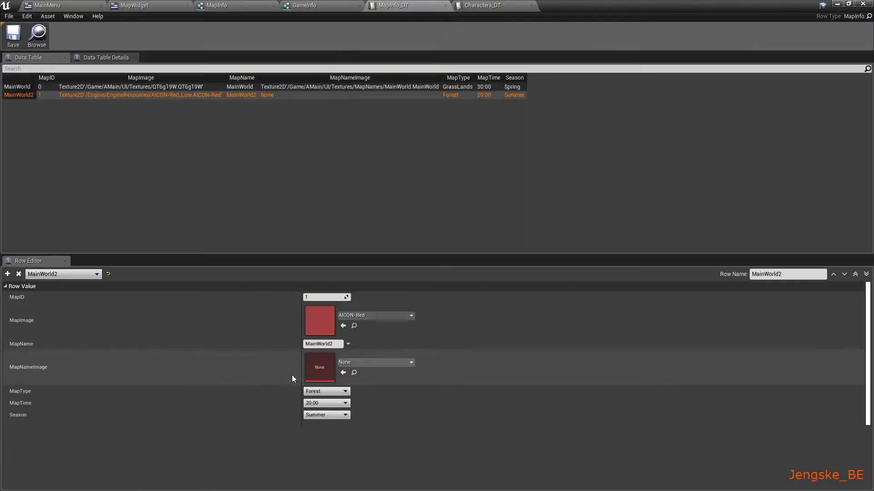
{"action": "left_click", "coordinate": [343, 373]}
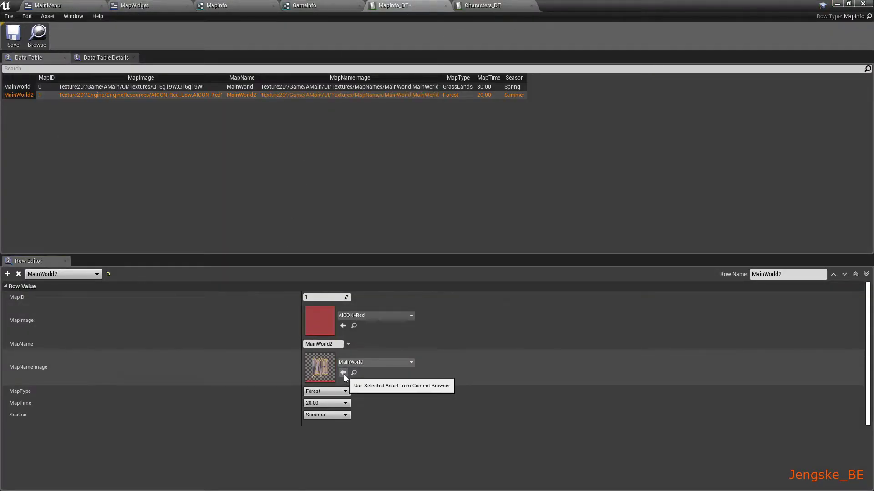
{"action": "left_click", "coordinate": [13, 40]}
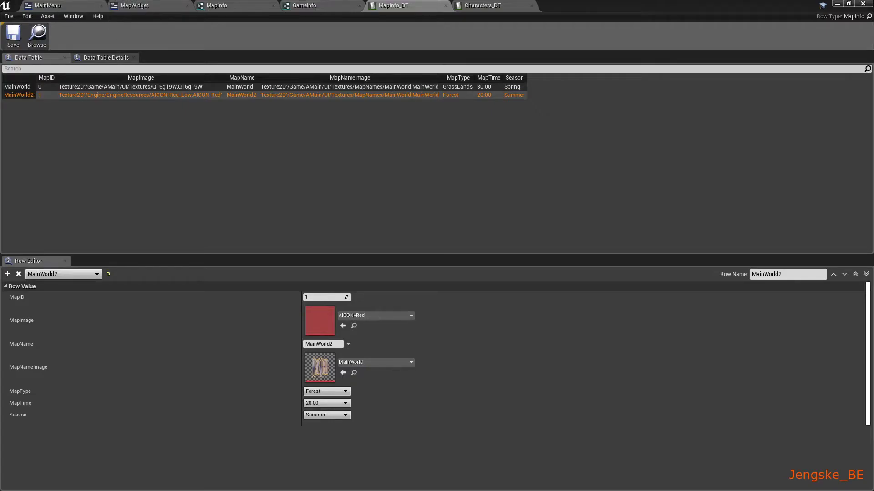
Deselect NameImage in the MapWidget designer and restore its window to a smaller floating size
{"action": "left_click", "coordinate": [142, 4]}
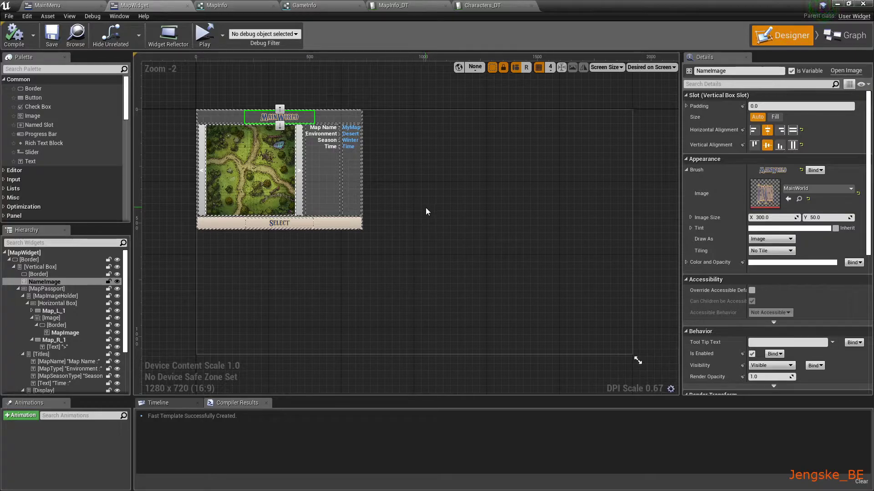
{"action": "left_click", "coordinate": [385, 181]}
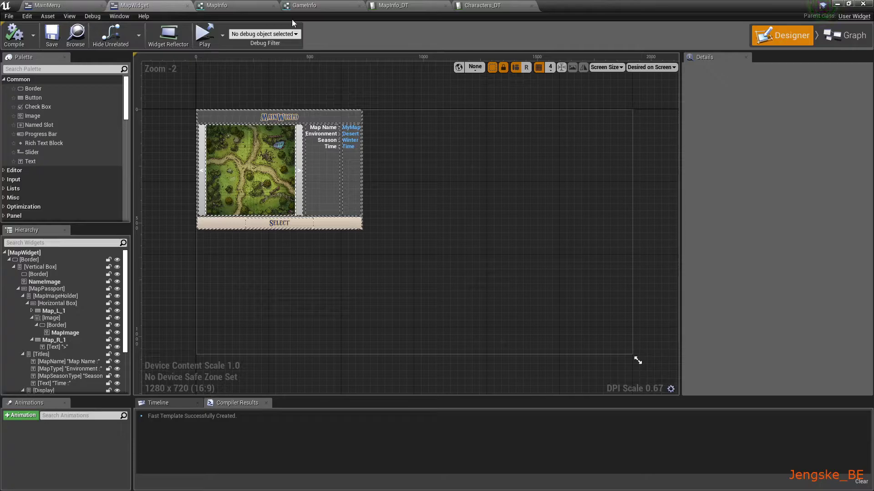
{"action": "left_click_drag", "start_coordinate": [553, 5], "coordinate": [486, 58]}
{"action": "left_click", "coordinate": [320, 64]}
Move the floating MapWidget window aside and review the PlayerWidget and CharacterWidget designers
{"action": "left_click", "coordinate": [193, 112]}
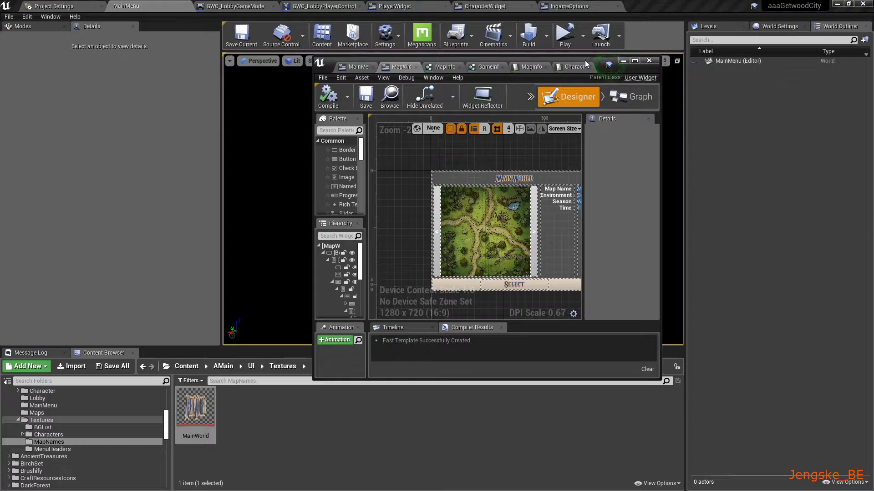
{"action": "left_click_drag", "start_coordinate": [585, 60], "coordinate": [1, 123]}
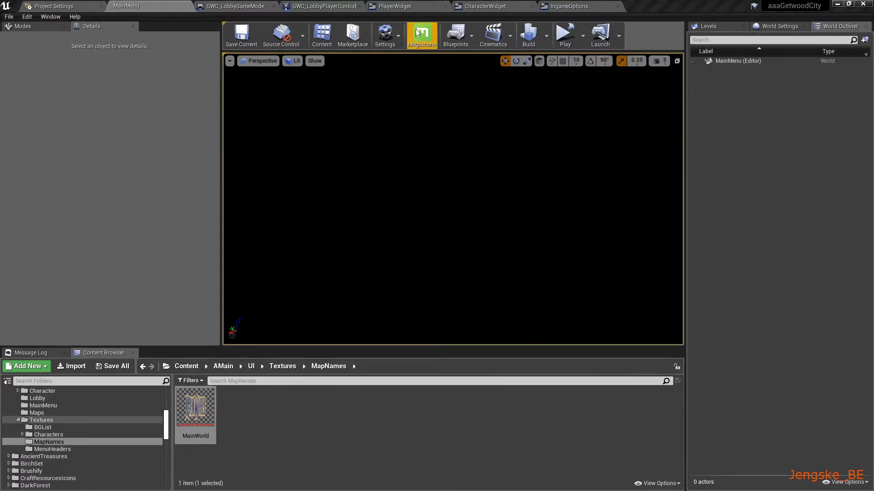
{"action": "left_click", "coordinate": [394, 6]}
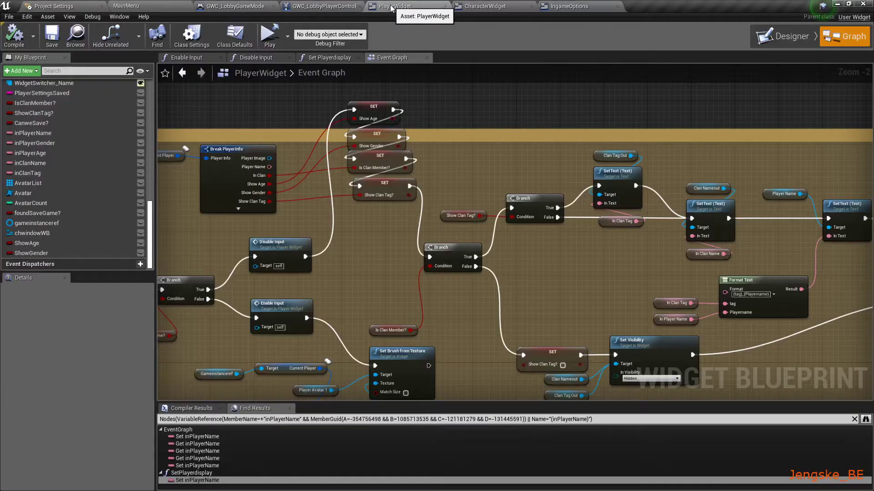
{"action": "left_click", "coordinate": [756, 44]}
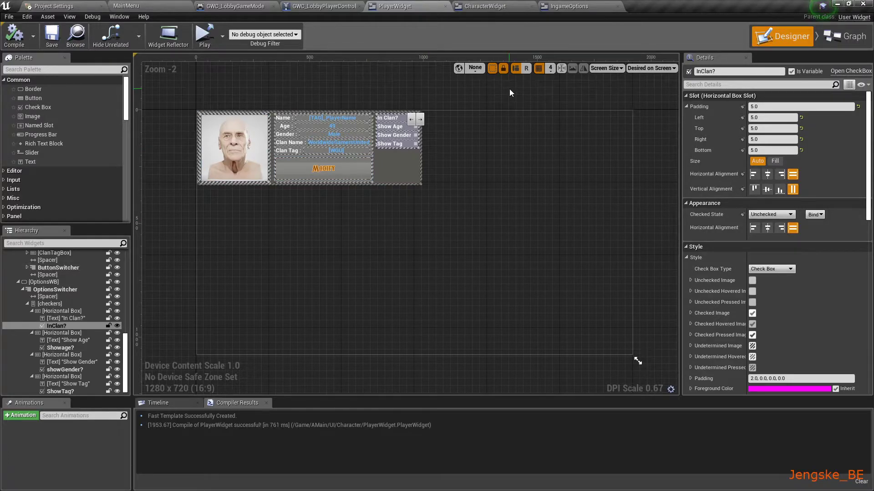
{"action": "left_click", "coordinate": [485, 6]}
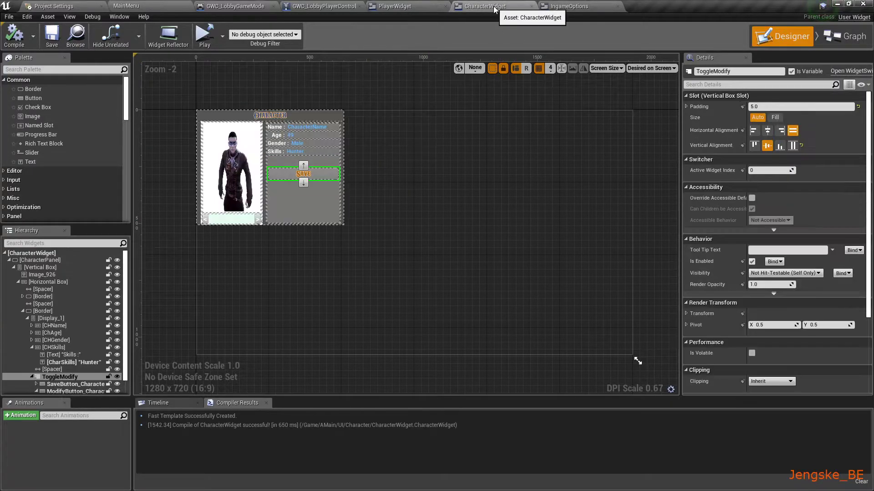
{"action": "left_click", "coordinate": [177, 94]}
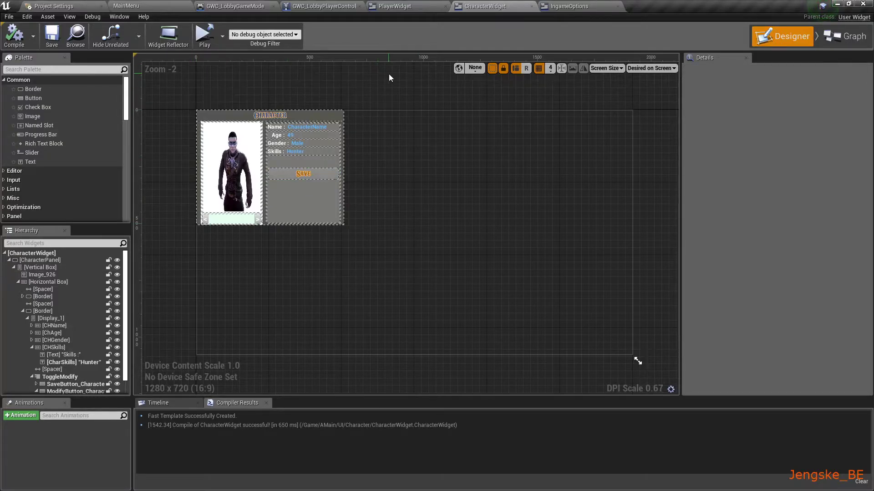
Open PlayerMenu from UI/Character and inspect its layout, selecting the MainWorld widget and outer Size Box
{"action": "left_click", "coordinate": [141, 5]}
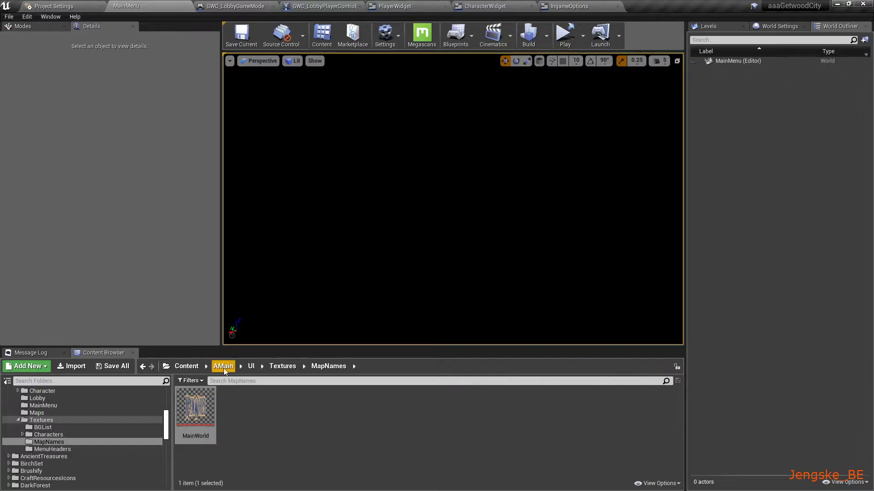
{"action": "left_click", "coordinate": [251, 367]}
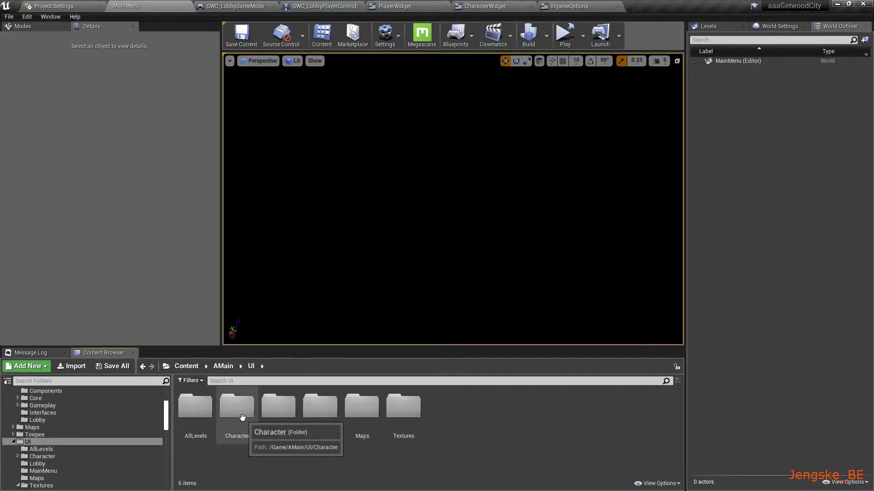
{"action": "double_click", "coordinate": [235, 409]}
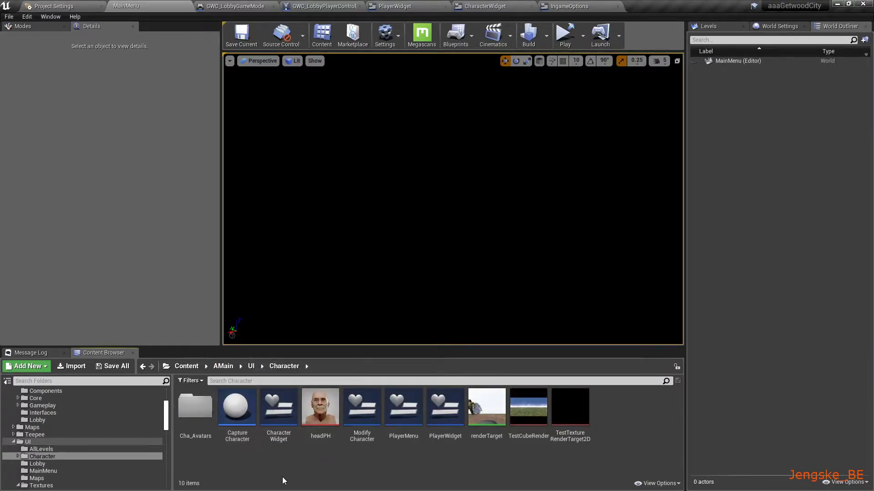
{"action": "double_click", "coordinate": [403, 410]}
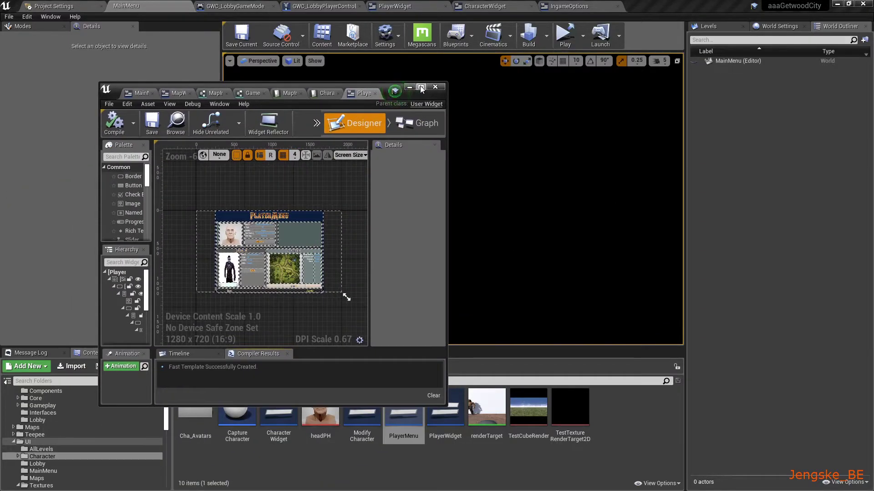
{"action": "scroll", "coordinate": [387, 212], "scroll_direction": "up", "scroll_amount": 4}
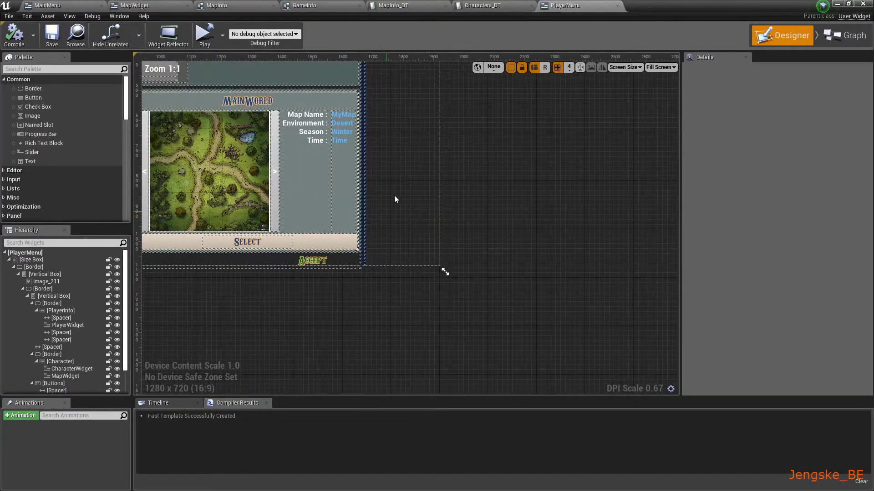
{"action": "right_click_drag", "start_coordinate": [522, 160], "coordinate": [653, 261]}
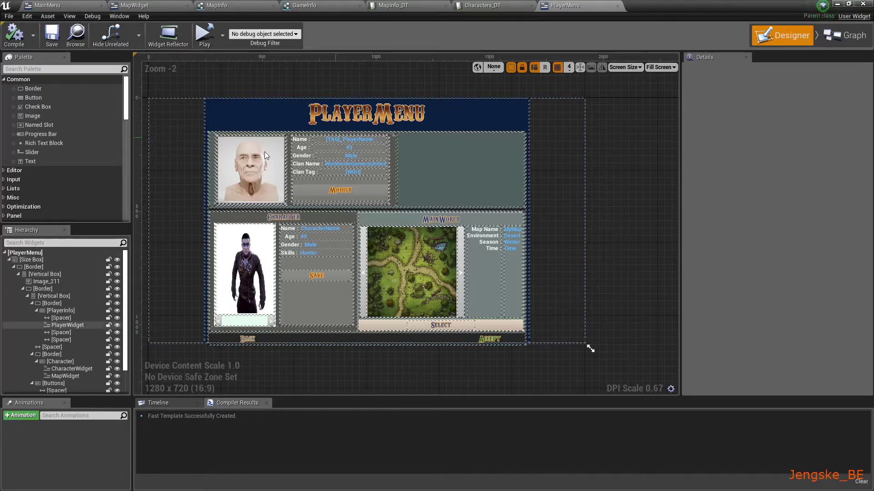
{"action": "left_click", "coordinate": [438, 259]}
{"action": "left_click", "coordinate": [547, 258]}
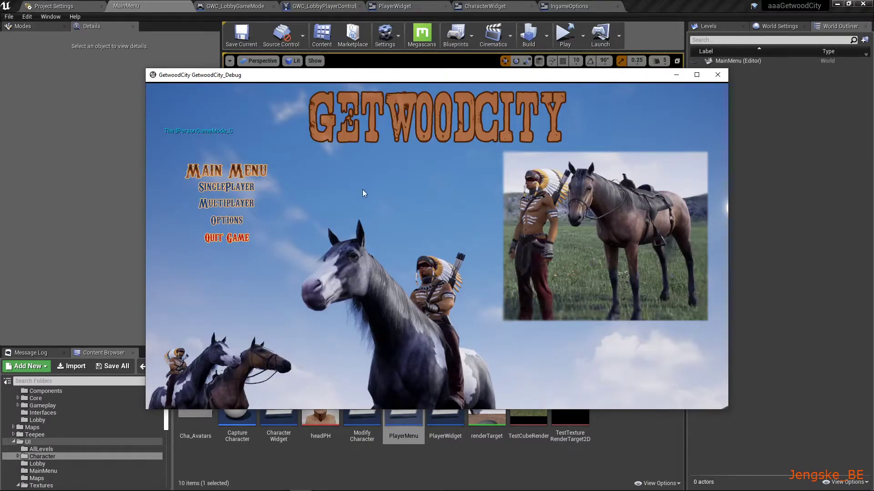
Open the Player Menu and switch the map to MainWorld2 (Forest, Summer, 20:00)
{"action": "left_click", "coordinate": [232, 220]}
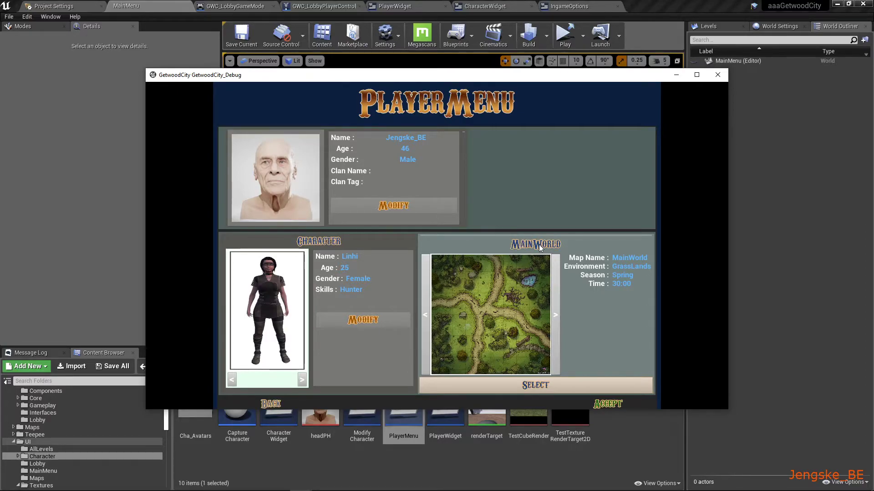
{"action": "left_click", "coordinate": [556, 315]}
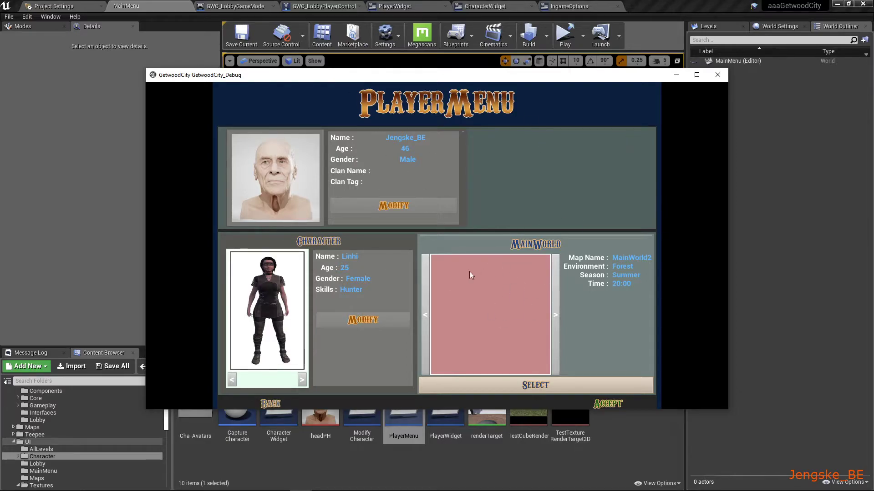
Close the game and browse to AMain/Maps, selecting the MainWorld and MainWorld2 levels
{"action": "key", "text": "Escape"}
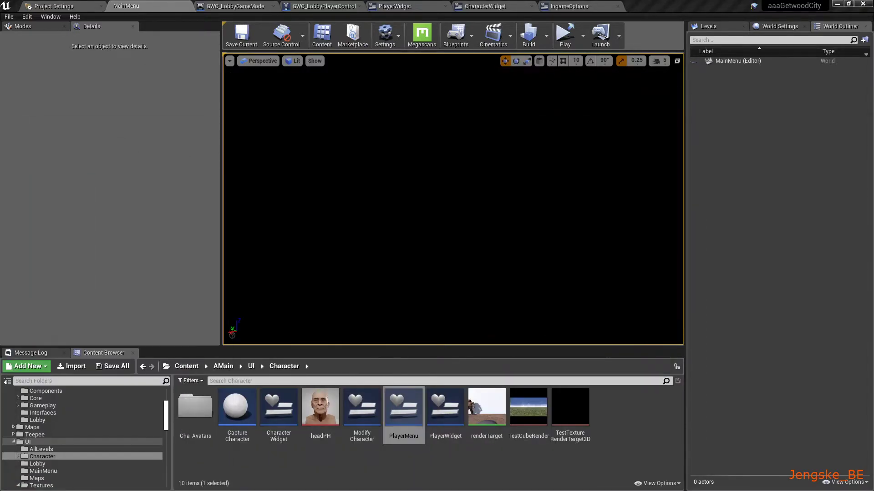
{"action": "left_click", "coordinate": [222, 367]}
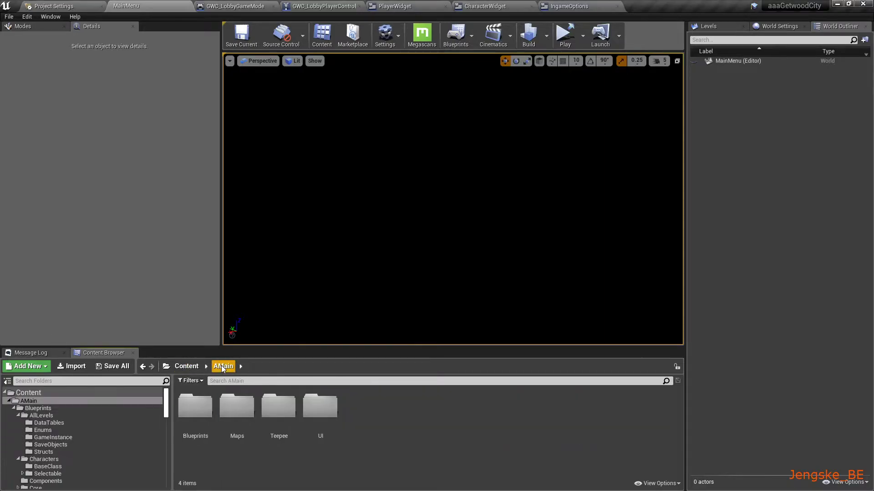
{"action": "double_click", "coordinate": [241, 412]}
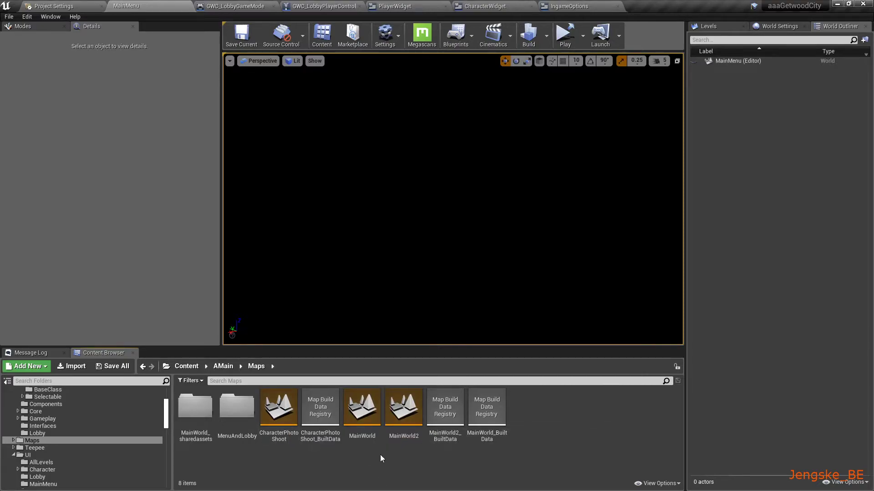
{"action": "left_click", "coordinate": [361, 407]}
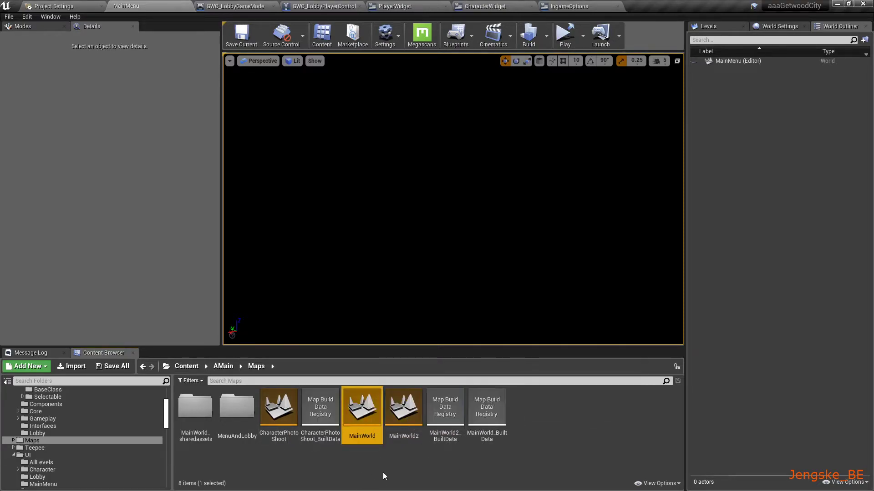
{"action": "left_click", "coordinate": [406, 408]}
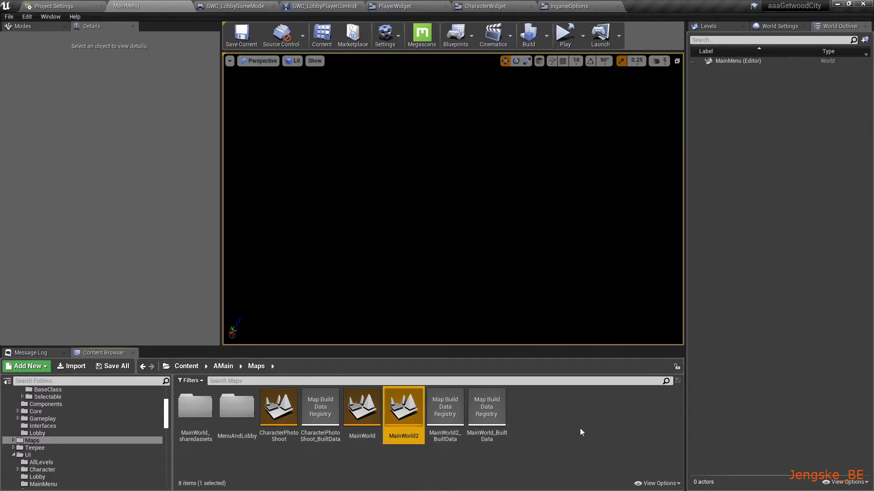
Create a new folder named Levels inside Maps and open it
{"action": "right_click", "coordinate": [585, 407]}
{"action": "left_click", "coordinate": [620, 97]}
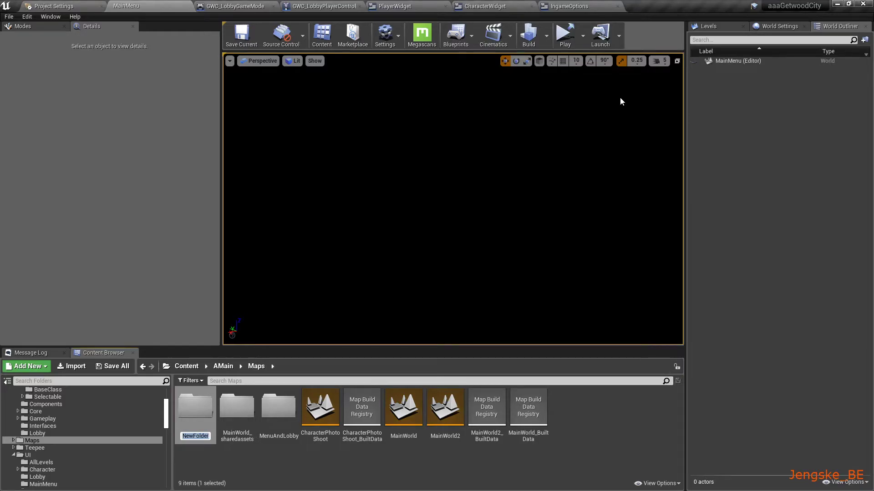
{"action": "type", "text": "Levels"}
{"action": "key", "text": "Return"}
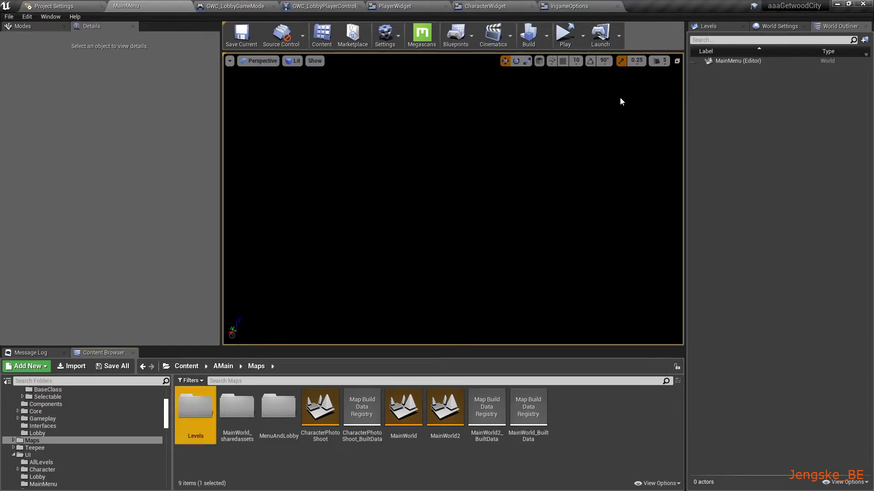
{"action": "double_click", "coordinate": [198, 411]}
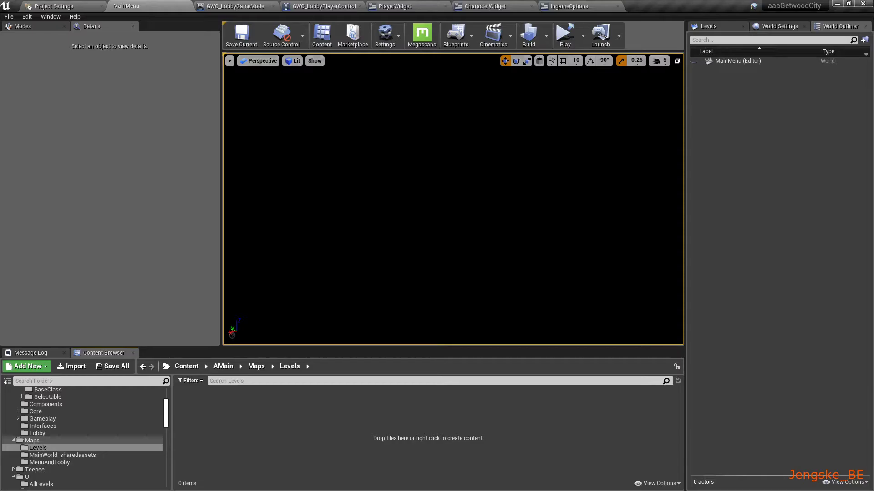
{"action": "left_click_drag", "start_coordinate": [458, 236], "coordinate": [655, 6]}
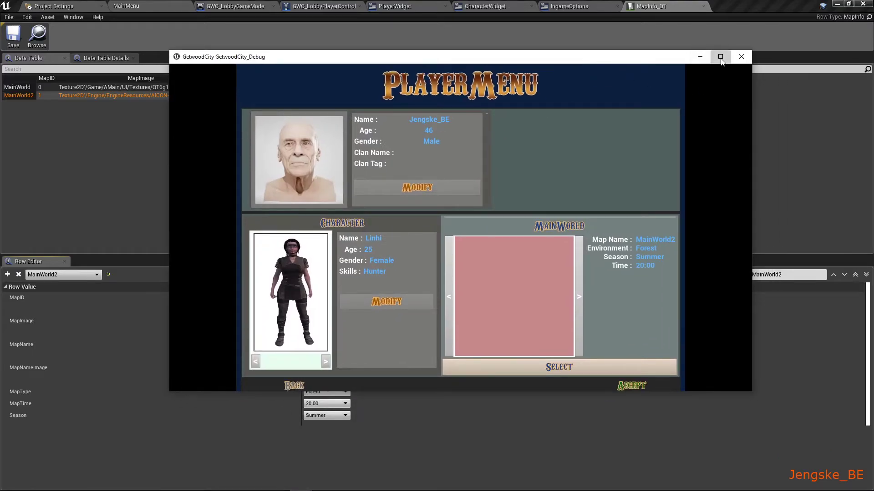
Maximize the GetwoodCity game window and accept the Player Menu settings
{"action": "left_click", "coordinate": [720, 57]}
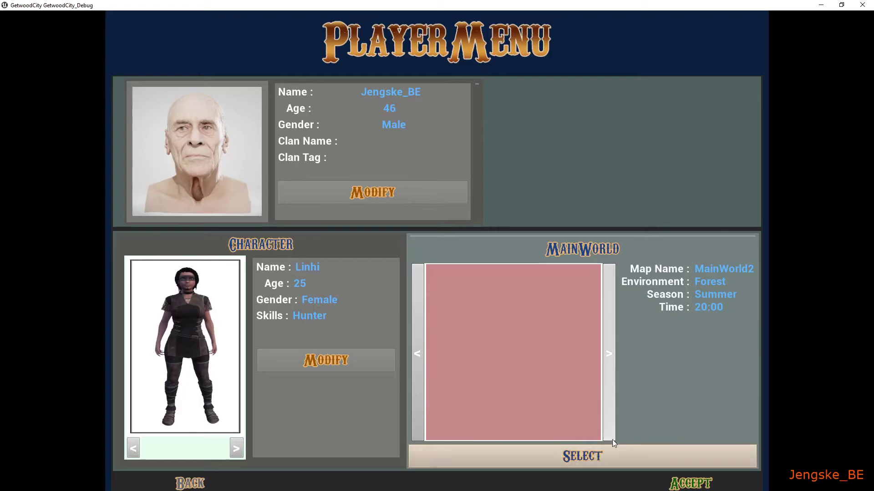
{"action": "left_click", "coordinate": [696, 483]}
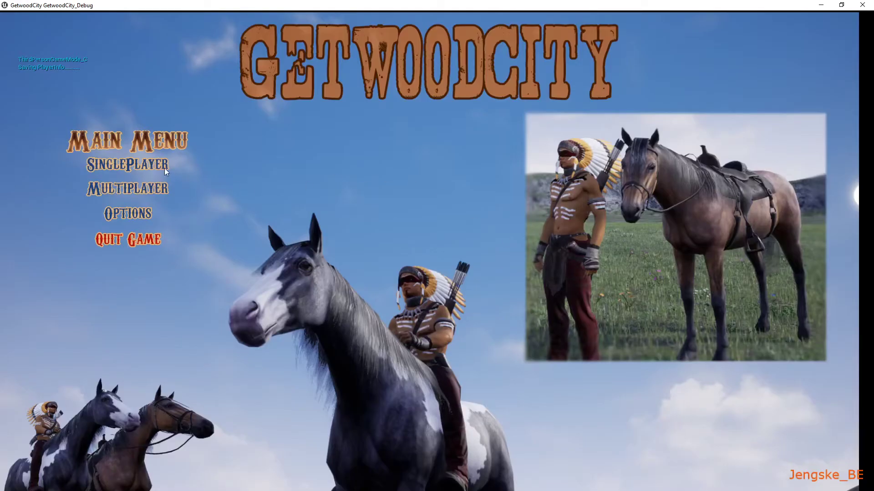
Start a single-player game and toggle the inventory and equipment panels on and off
{"action": "left_click", "coordinate": [165, 168]}
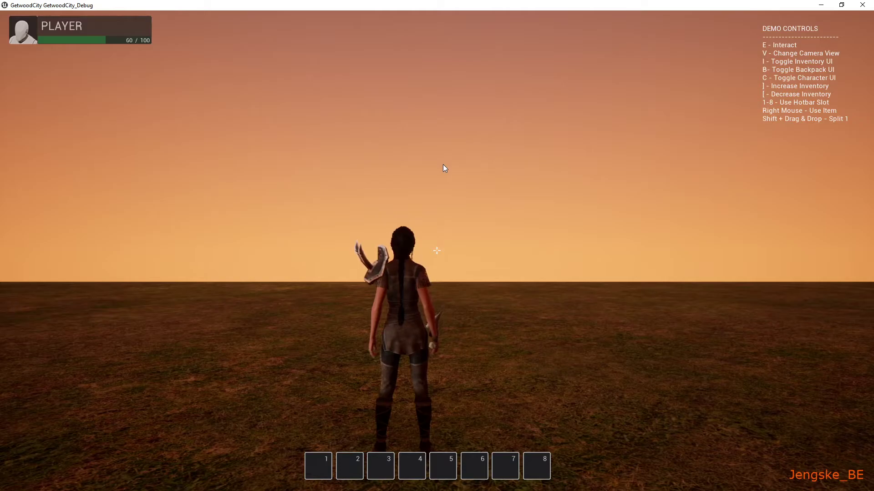
{"action": "key", "text": "i"}
{"action": "key", "text": "c"}
{"action": "key", "text": "c"}
{"action": "key", "text": "i"}
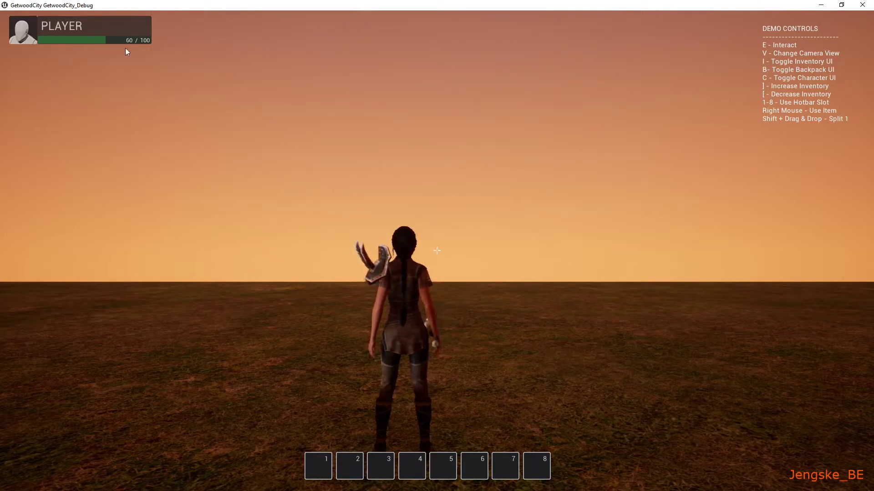
Quit the session from the pause menu, then quit the game from the main menu
{"action": "key", "text": "Escape"}
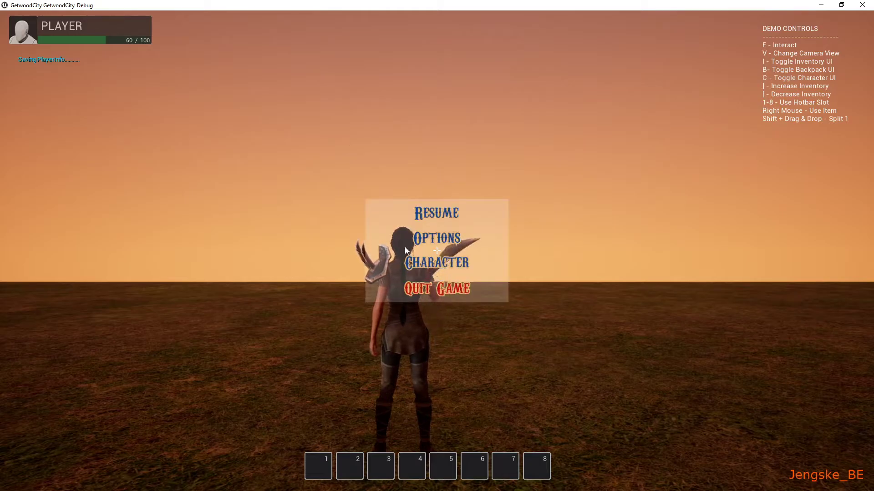
{"action": "left_click", "coordinate": [473, 287]}
{"action": "left_click", "coordinate": [146, 241]}
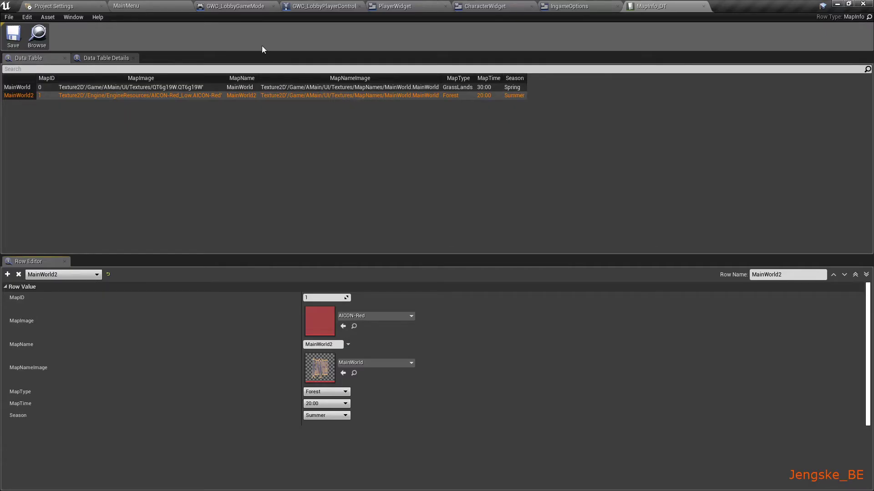
Look over the GWC_LobbyGameMode blueprint from its editor tab
{"action": "left_click", "coordinate": [136, 6]}
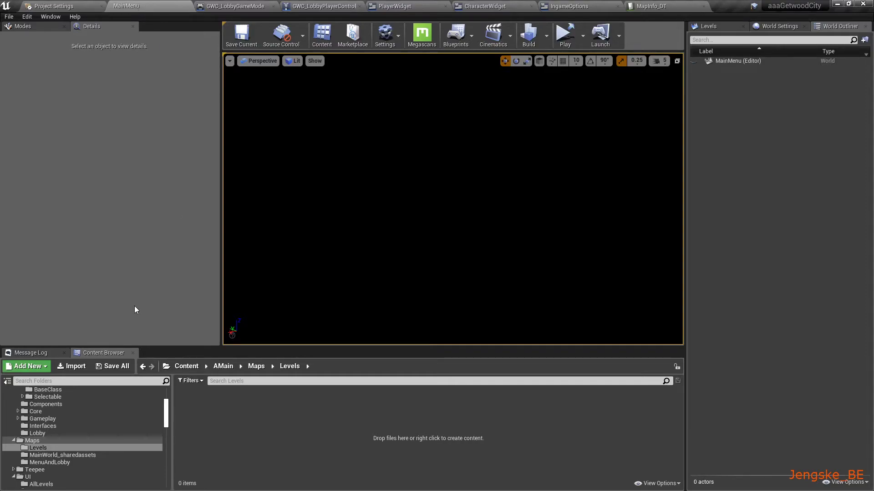
{"action": "left_click", "coordinate": [234, 8]}
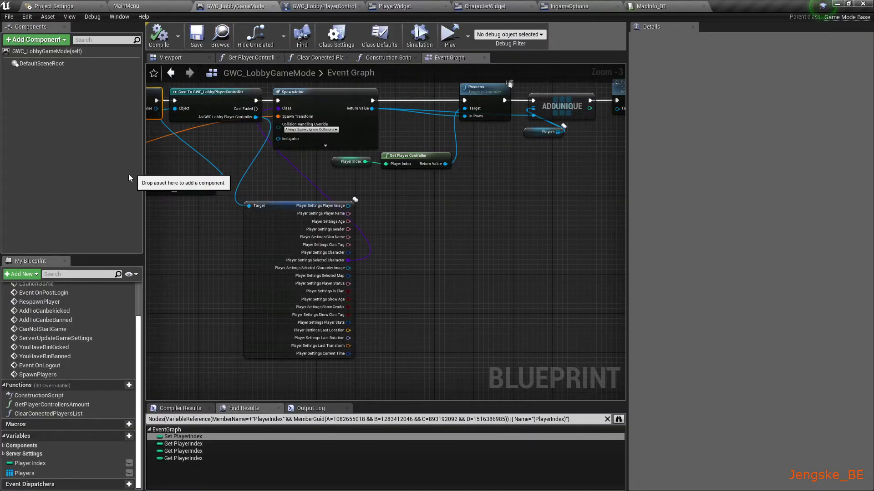
{"action": "scroll", "coordinate": [89, 351], "scroll_direction": "up", "scroll_amount": 3}
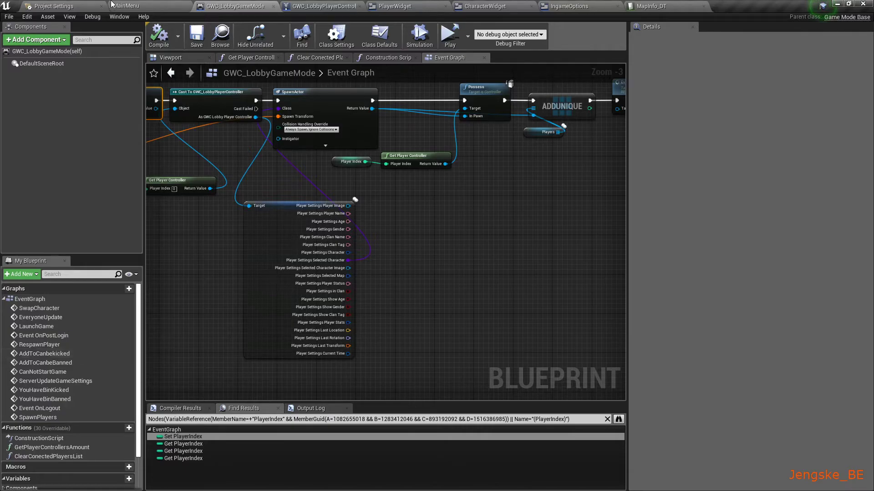
Back in the MainMenu level, browse the Content Browser to AMain > Blueprints
{"action": "left_click", "coordinate": [126, 6]}
{"action": "left_click", "coordinate": [240, 366]}
{"action": "left_click", "coordinate": [223, 366]}
Open the GWC_GameInstance blueprint from Blueprints > AllLevels > GameInstance
{"action": "double_click", "coordinate": [194, 410]}
{"action": "double_click", "coordinate": [195, 409]}
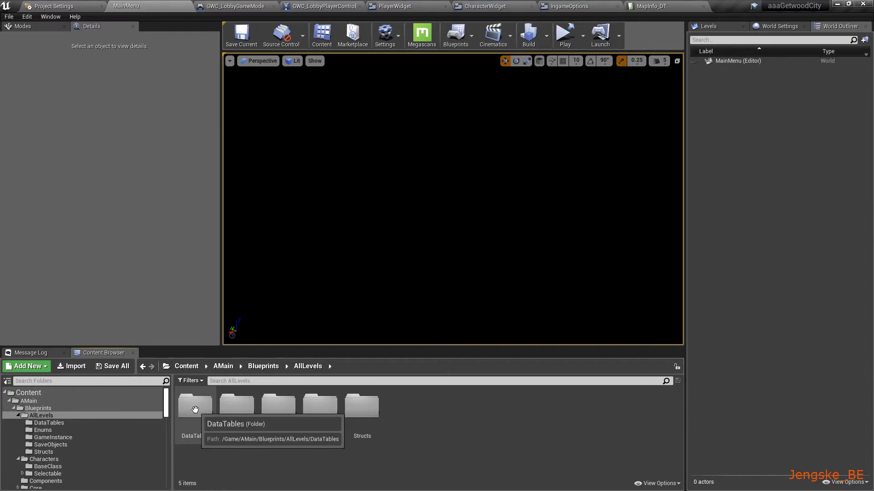
{"action": "double_click", "coordinate": [278, 410]}
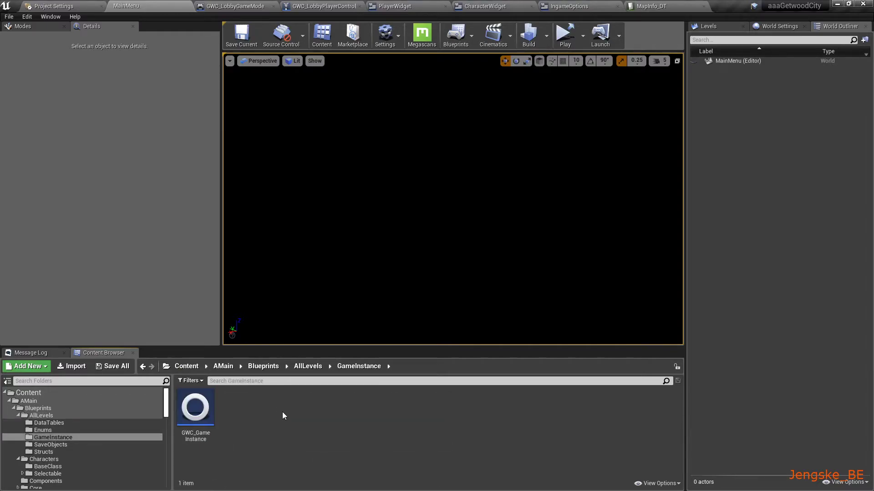
{"action": "double_click", "coordinate": [196, 407]}
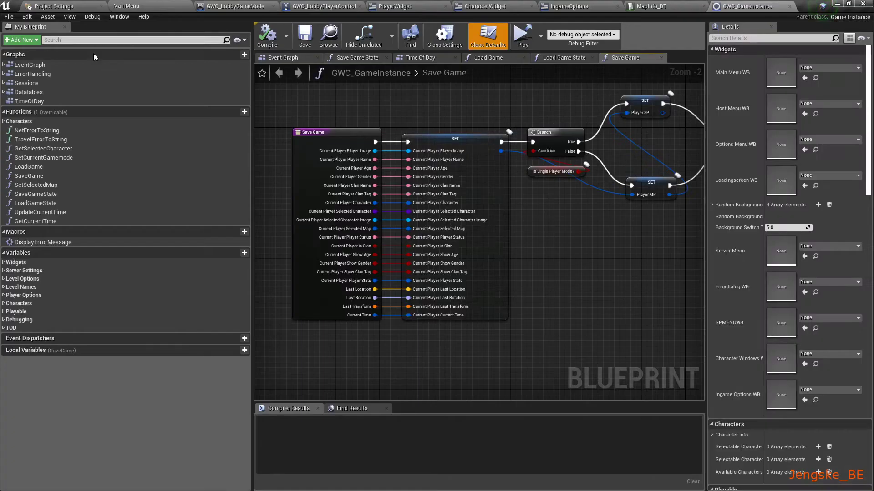
View the empty TimeOfDay graph and expand the TOD > Date Time variables
{"action": "double_click", "coordinate": [34, 101]}
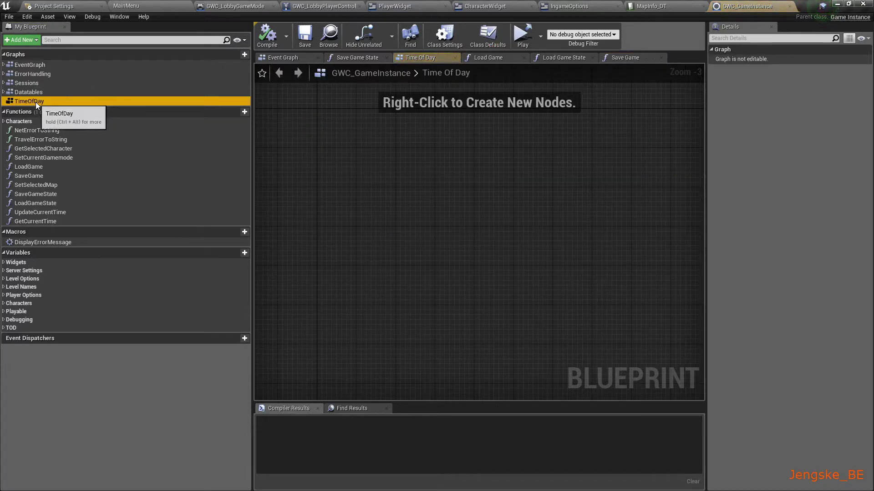
{"action": "scroll", "coordinate": [476, 170], "scroll_direction": "down", "scroll_amount": 6}
{"action": "right_click_drag", "start_coordinate": [476, 170], "coordinate": [546, 371]}
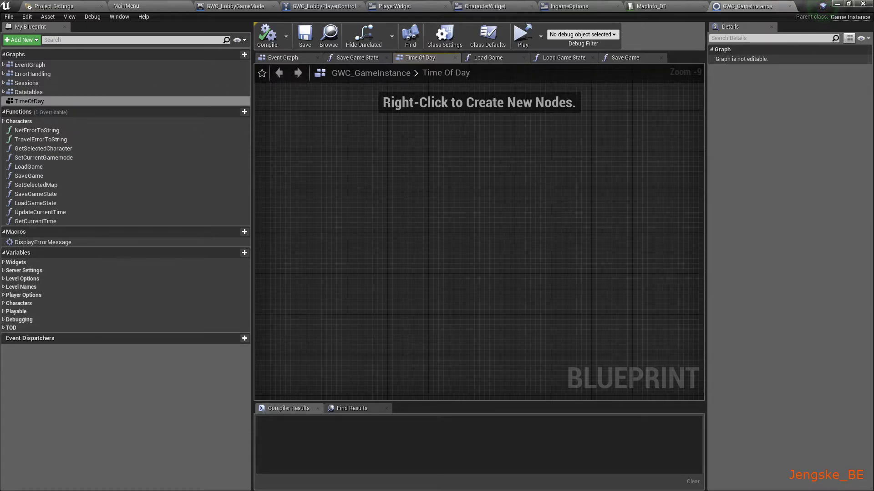
{"action": "left_click", "coordinate": [4, 328]}
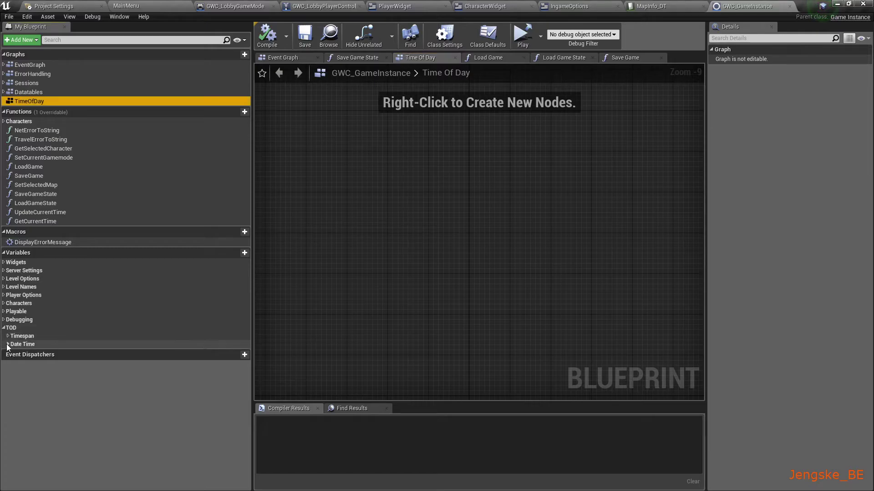
{"action": "left_click", "coordinate": [7, 344]}
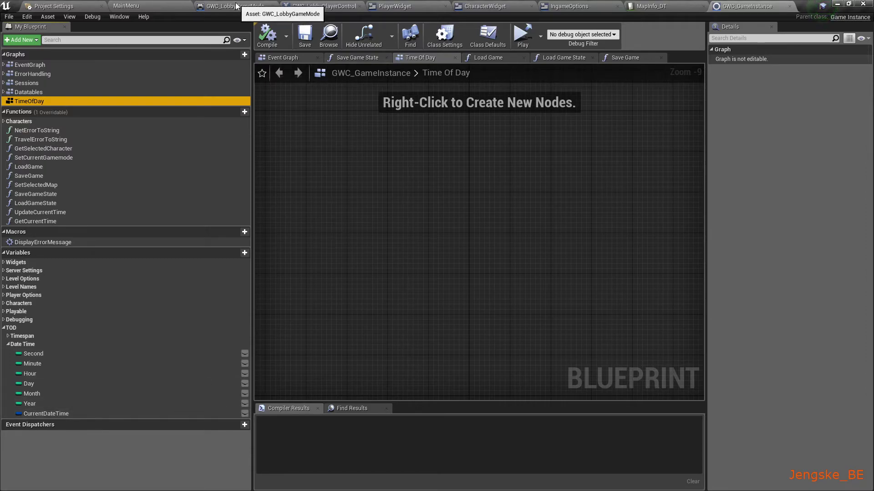
{"action": "left_click", "coordinate": [135, 9]}
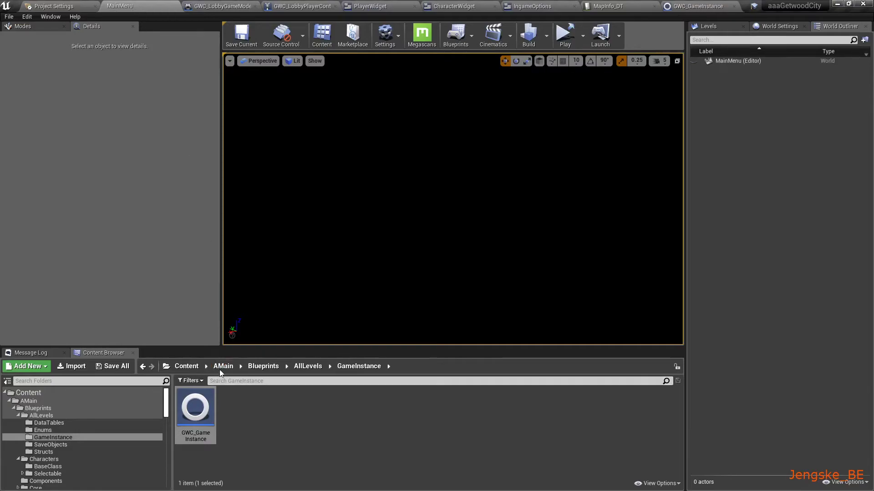
Open the GWC_GameMode blueprint from Blueprints > Gameplay > GameModes
{"action": "left_click", "coordinate": [266, 366]}
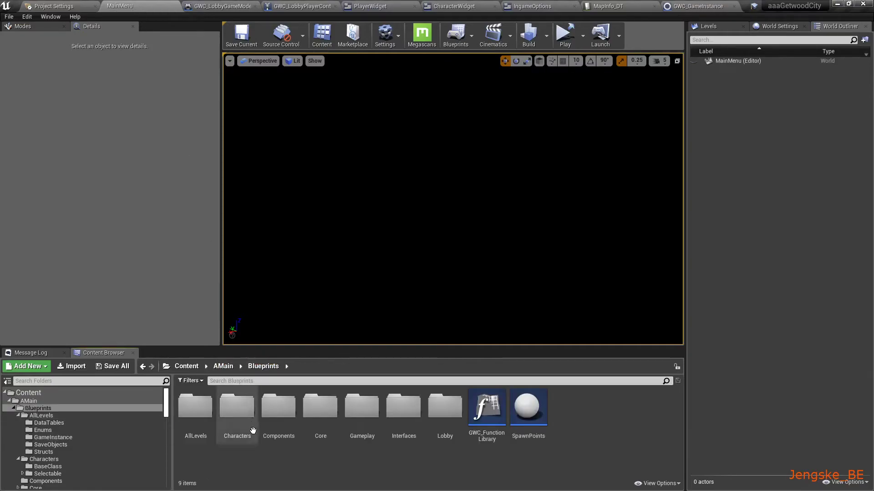
{"action": "double_click", "coordinate": [357, 421]}
{"action": "double_click", "coordinate": [195, 406]}
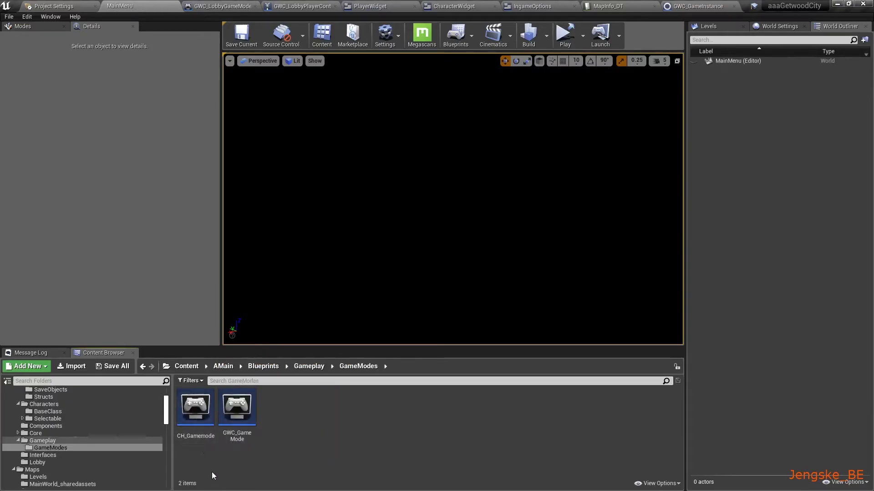
{"action": "double_click", "coordinate": [238, 412]}
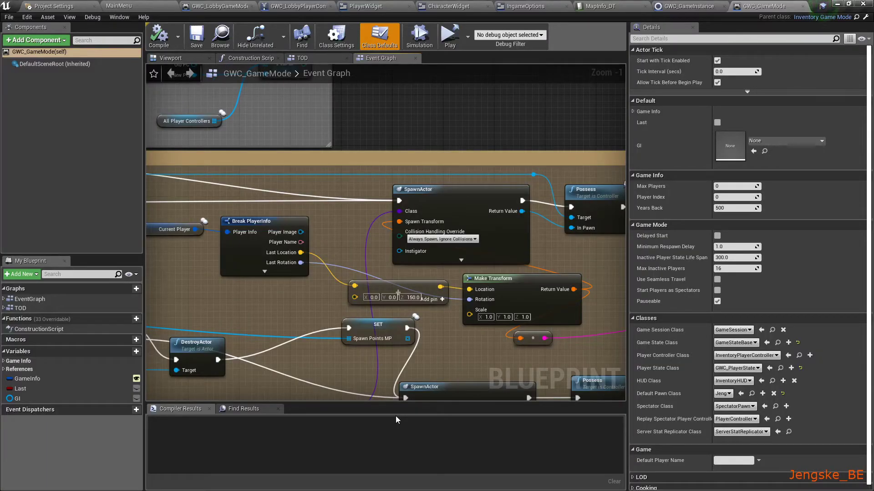
Open the TOD graph and pan across its BeginPlay sun-spawn and Tick sun-update nodes
{"action": "left_click", "coordinate": [3, 308]}
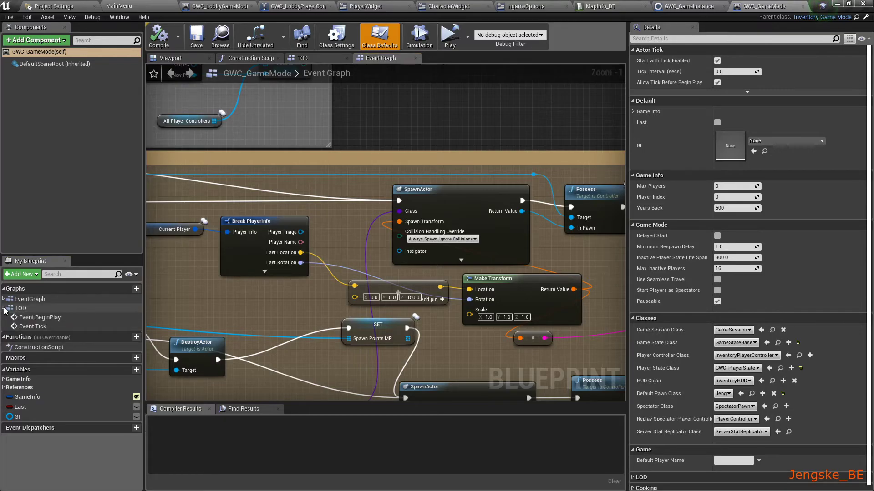
{"action": "double_click", "coordinate": [21, 308]}
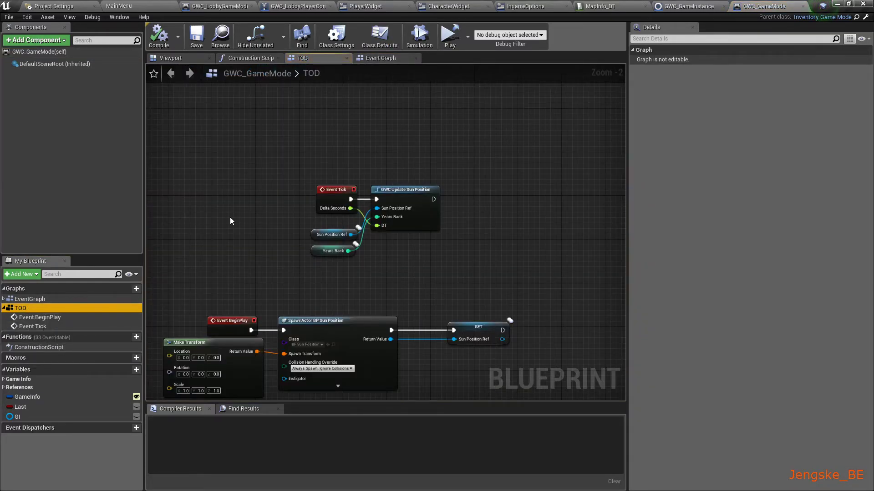
{"action": "scroll", "coordinate": [223, 232], "scroll_direction": "down", "scroll_amount": 1}
{"action": "right_click_drag", "start_coordinate": [215, 243], "coordinate": [294, 213]}
{"action": "left_click_drag", "start_coordinate": [209, 144], "coordinate": [521, 194]}
{"action": "right_click_drag", "start_coordinate": [520, 194], "coordinate": [398, 328]}
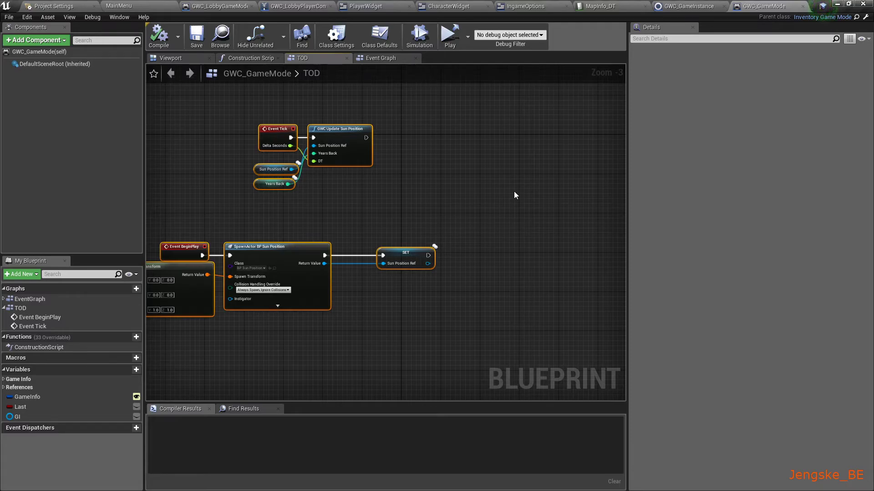
{"action": "right_click_drag", "start_coordinate": [183, 178], "coordinate": [274, 191]}
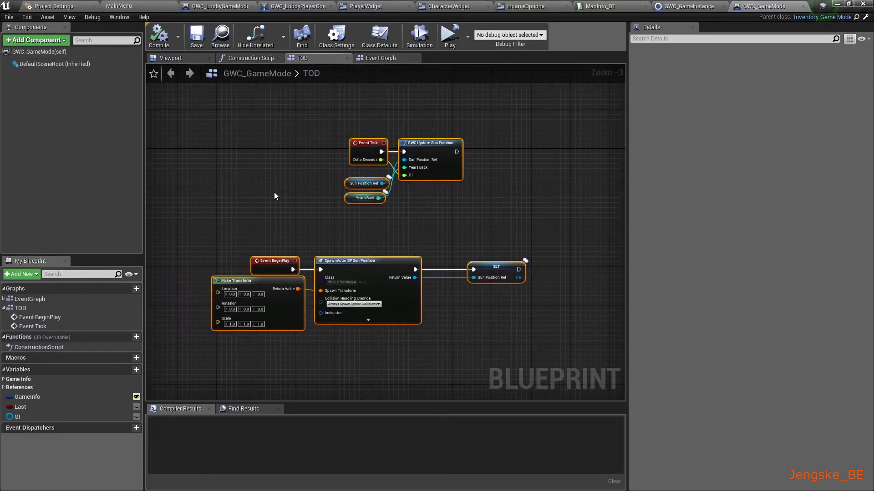
{"action": "left_click", "coordinate": [7, 311]}
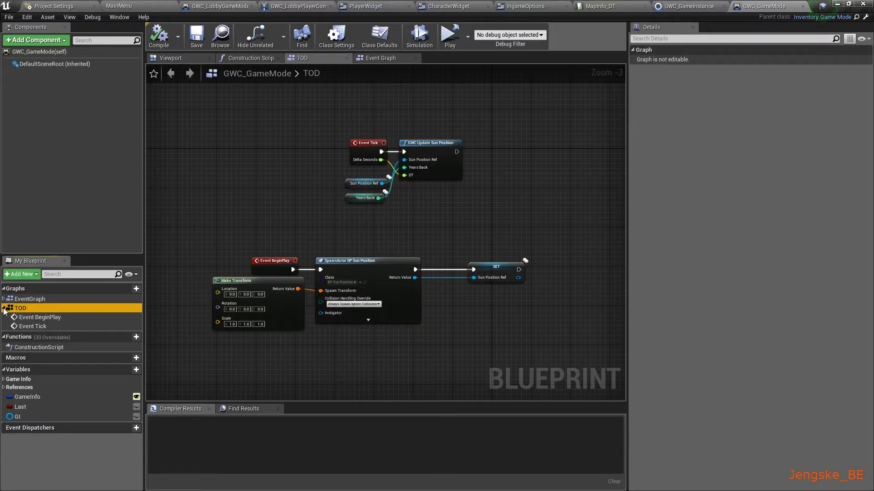
{"action": "left_click", "coordinate": [4, 310]}
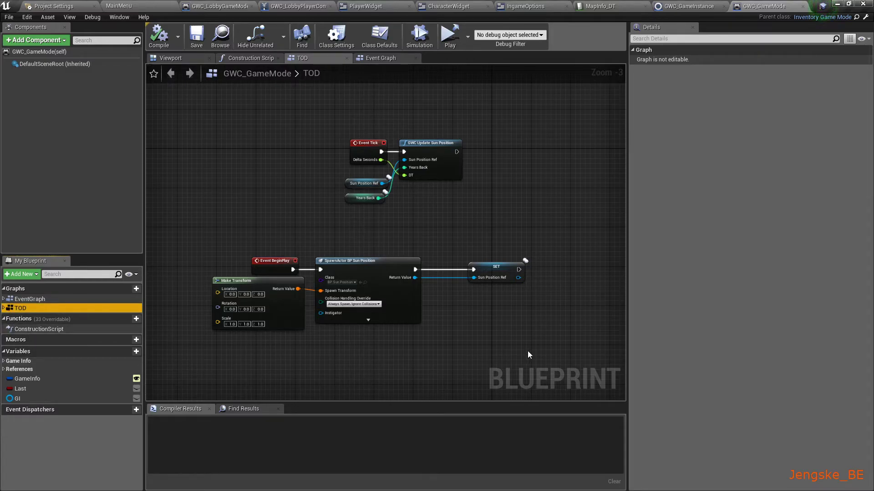
{"action": "scroll", "coordinate": [525, 346], "scroll_direction": "down", "scroll_amount": 1}
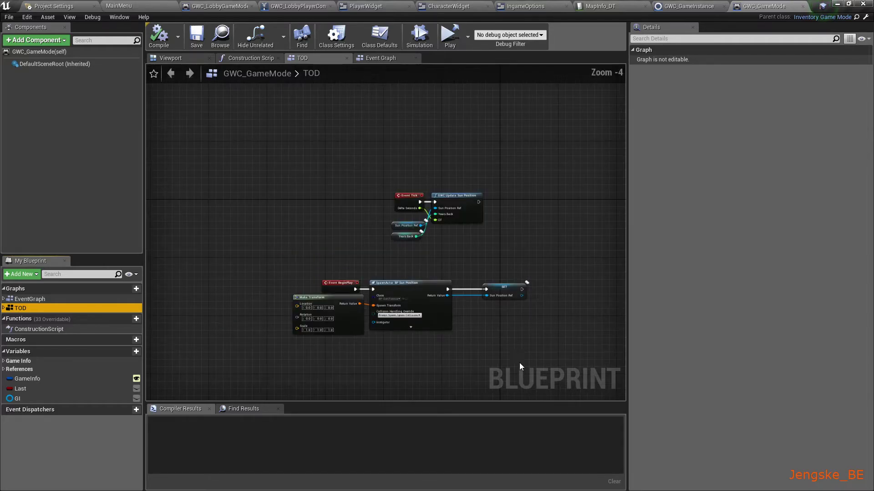
{"action": "right_click_drag", "start_coordinate": [517, 250], "coordinate": [454, 272]}
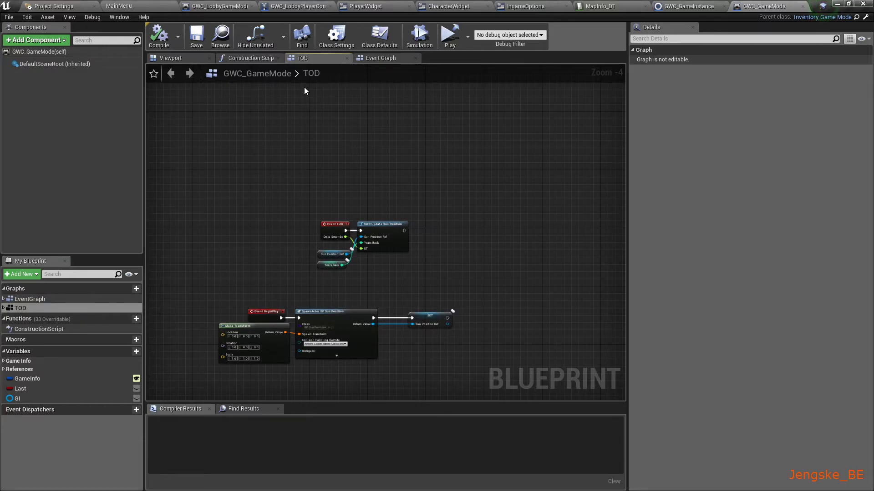
Check the Event Graph network, then return to the TOD graph and the MainMenu level
{"action": "left_click", "coordinate": [383, 58]}
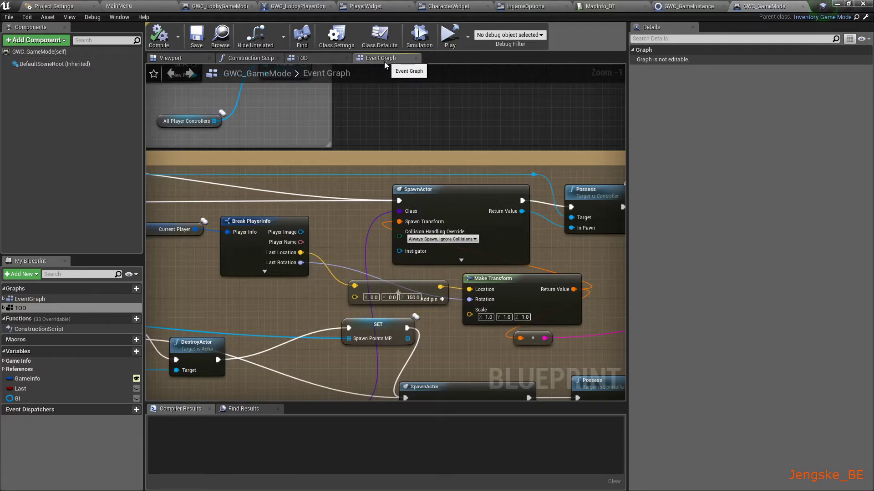
{"action": "scroll", "coordinate": [314, 208], "scroll_direction": "down", "scroll_amount": 4}
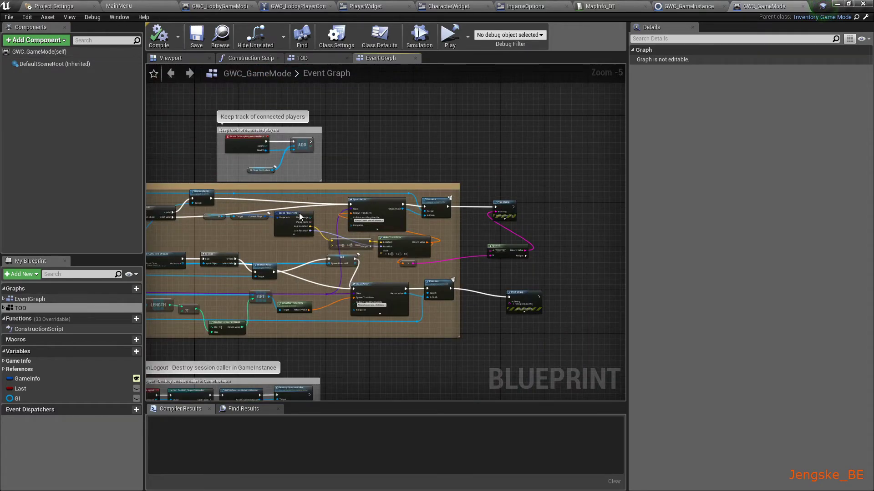
{"action": "right_click_drag", "start_coordinate": [313, 208], "coordinate": [495, 194]}
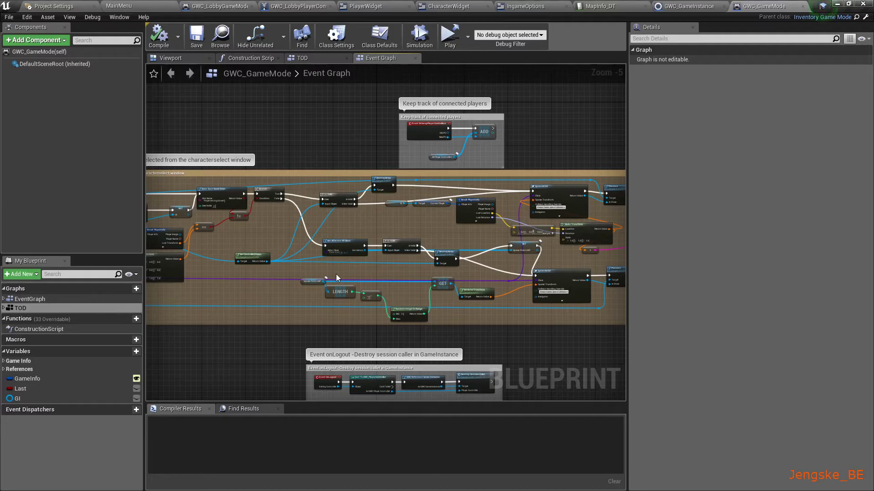
{"action": "scroll", "coordinate": [298, 211], "scroll_direction": "down", "scroll_amount": 5}
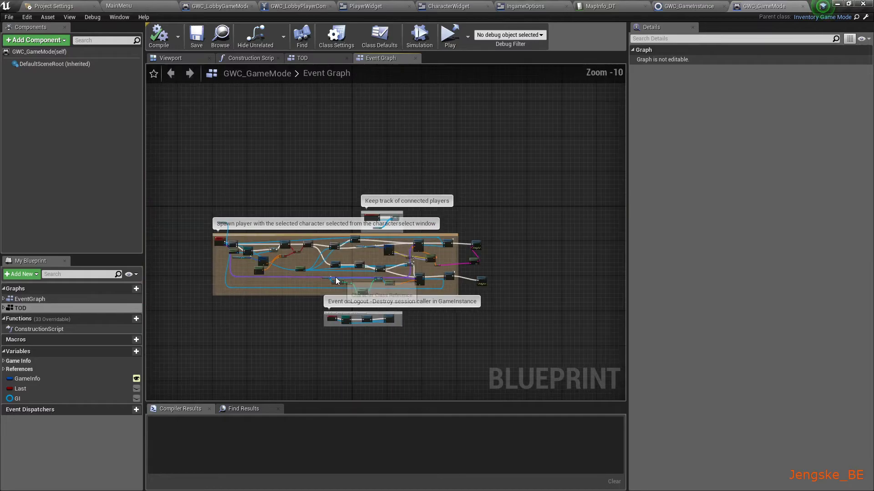
{"action": "left_click", "coordinate": [318, 60]}
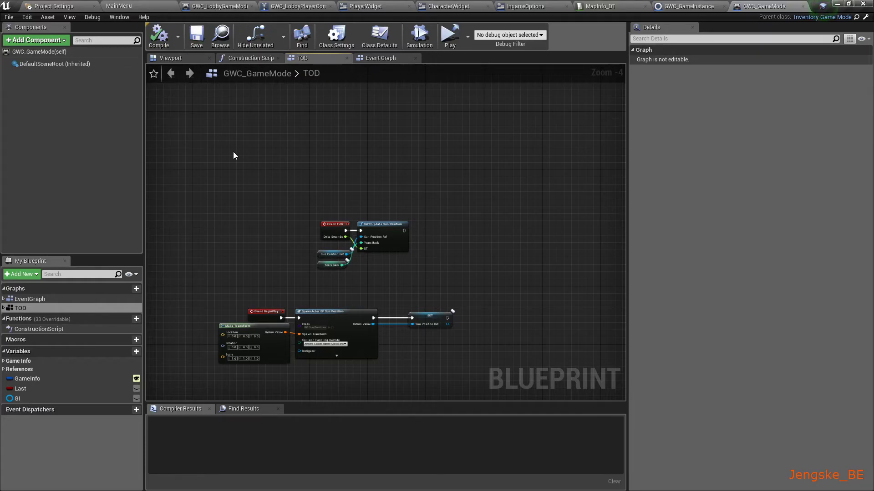
{"action": "left_click", "coordinate": [130, 6]}
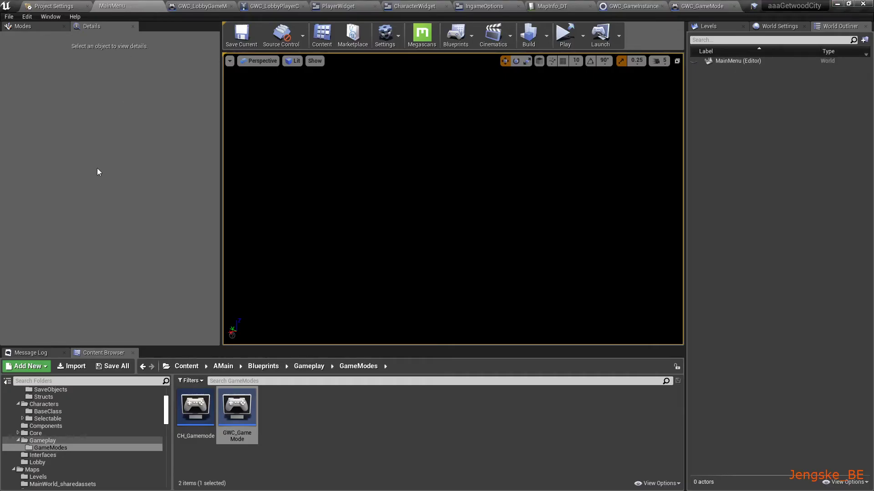
Browse AMain > Blueprints, peek into Interfaces, and open GWC_FunctionLibrary
{"action": "left_click", "coordinate": [223, 366]}
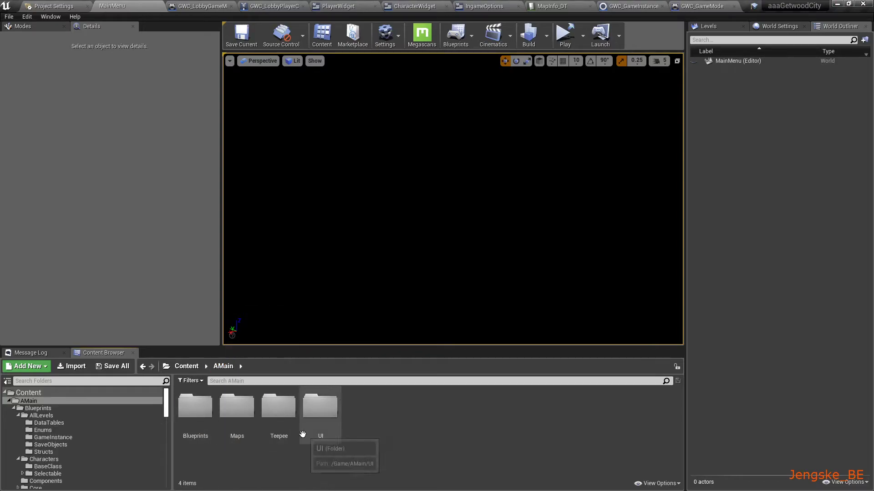
{"action": "left_click", "coordinate": [192, 413]}
{"action": "double_click", "coordinate": [192, 414]}
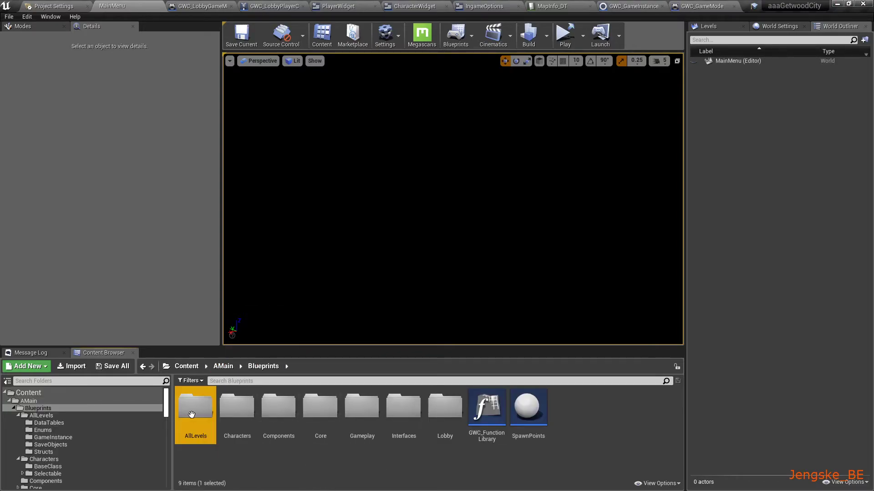
{"action": "left_click", "coordinate": [405, 415]}
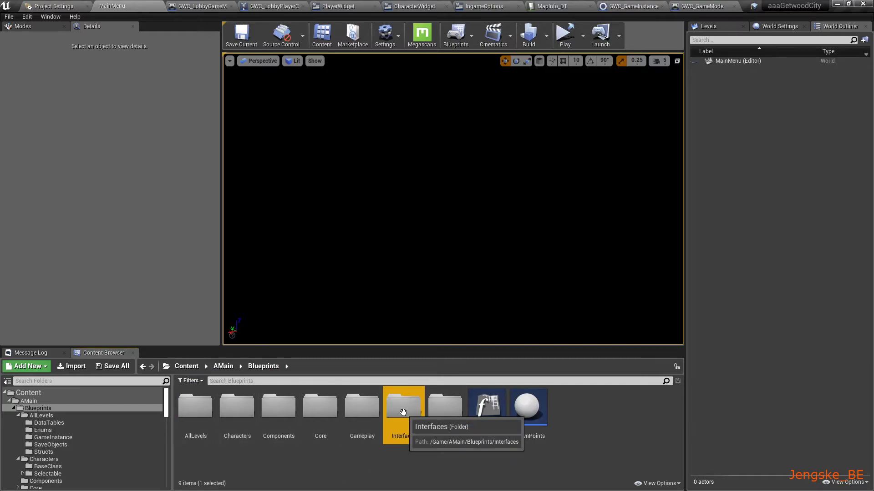
{"action": "double_click", "coordinate": [405, 415]}
{"action": "left_click", "coordinate": [264, 367]}
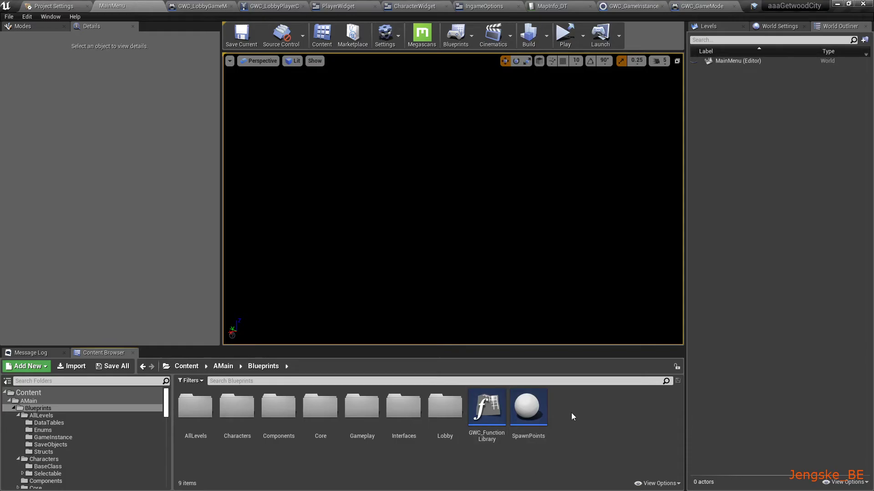
{"action": "double_click", "coordinate": [493, 408]}
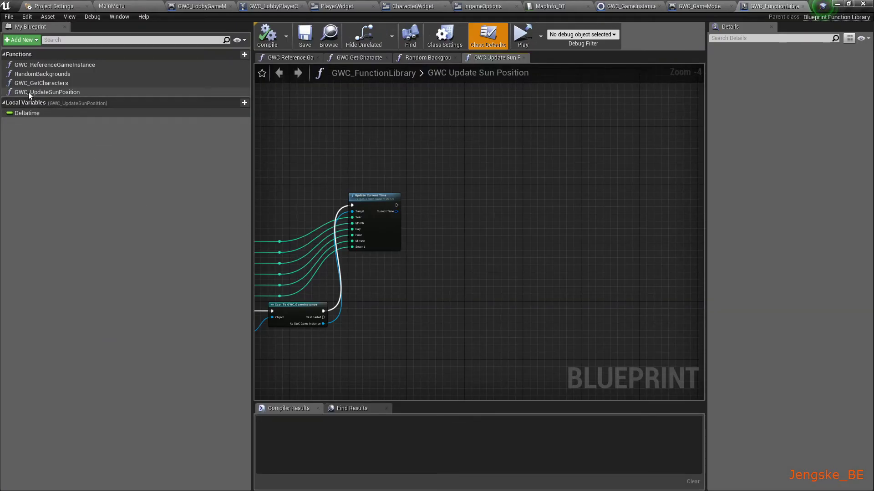
Show GWC_UpdateSunPosition and pan through its SET, Now and Break Date Time nodes
{"action": "left_click", "coordinate": [41, 93]}
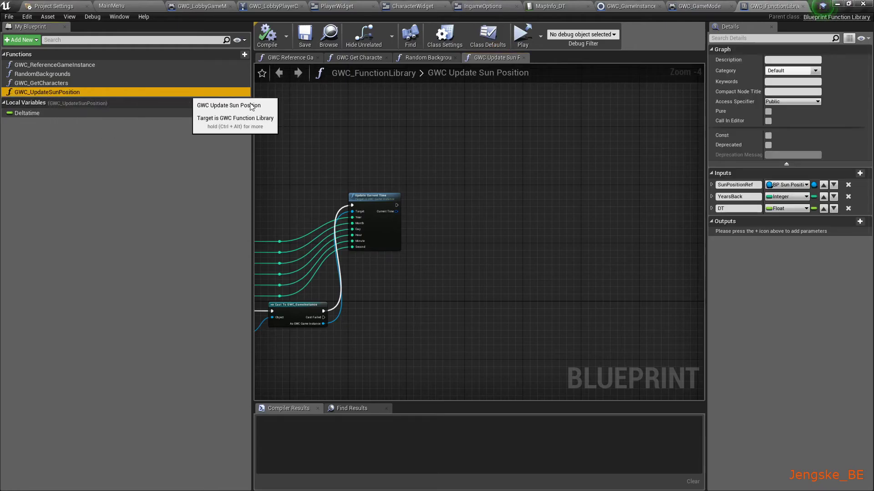
{"action": "right_click_drag", "start_coordinate": [417, 305], "coordinate": [606, 291]}
{"action": "right_click_drag", "start_coordinate": [319, 310], "coordinate": [500, 280]}
{"action": "scroll", "coordinate": [372, 277], "scroll_direction": "down", "scroll_amount": 3}
{"action": "right_click_drag", "start_coordinate": [362, 274], "coordinate": [432, 319]}
{"action": "scroll", "coordinate": [331, 221], "scroll_direction": "up", "scroll_amount": 4}
{"action": "right_click_drag", "start_coordinate": [371, 206], "coordinate": [376, 150]}
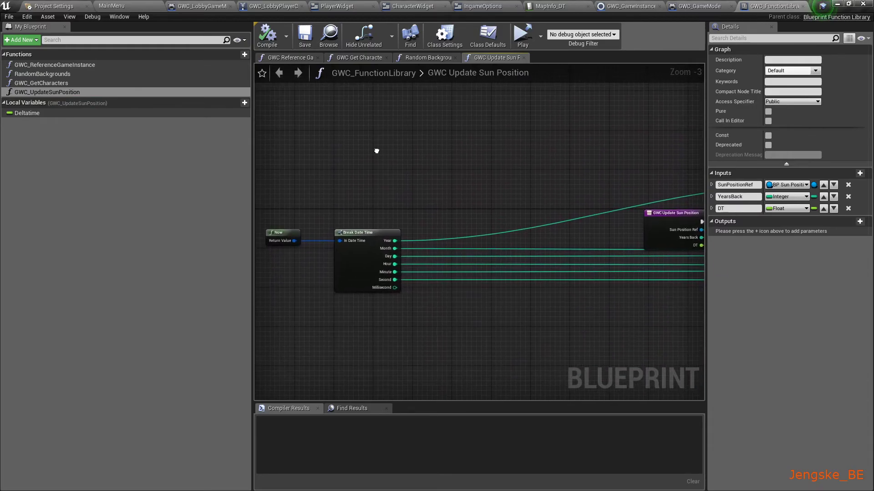
{"action": "right_click_drag", "start_coordinate": [370, 190], "coordinate": [425, 175]}
{"action": "left_click", "coordinate": [342, 222]}
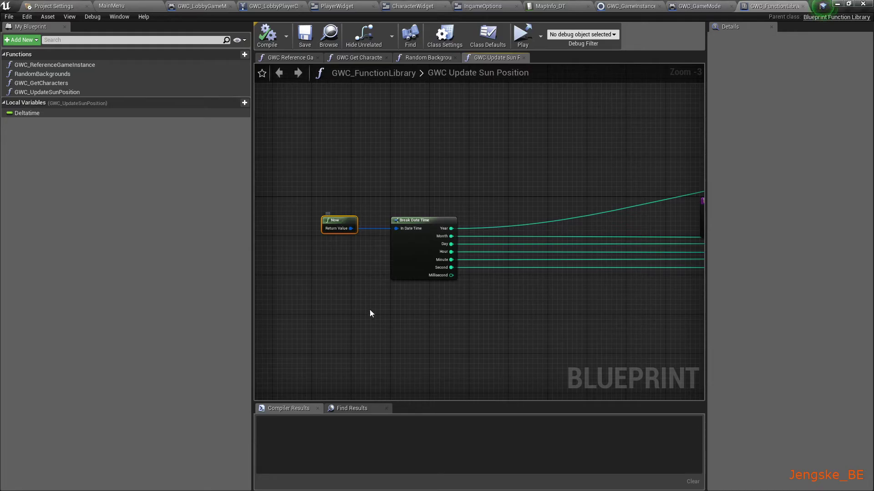
Trace the wires through the Latitude, Update Sun and Update Current Time nodes
{"action": "right_click_drag", "start_coordinate": [522, 315], "coordinate": [59, 310]}
{"action": "right_click_drag", "start_coordinate": [728, 314], "coordinate": [484, 331]}
{"action": "right_click_drag", "start_coordinate": [619, 290], "coordinate": [427, 305]}
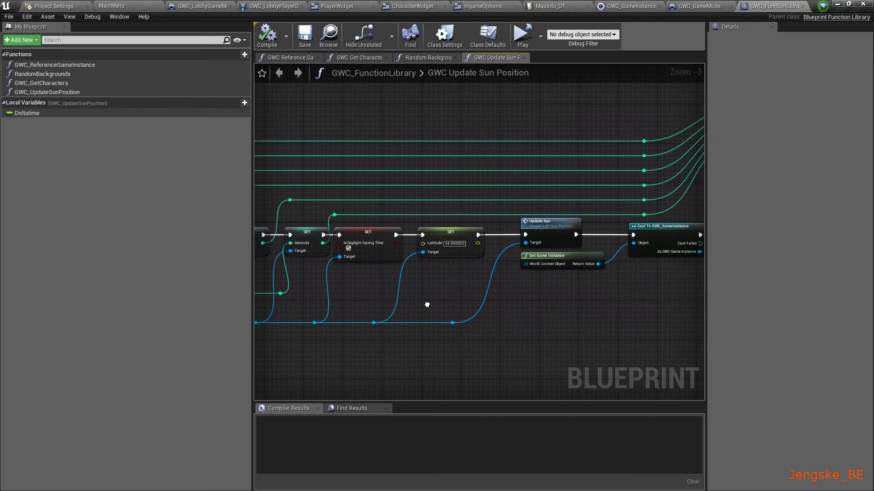
{"action": "left_click", "coordinate": [455, 231]}
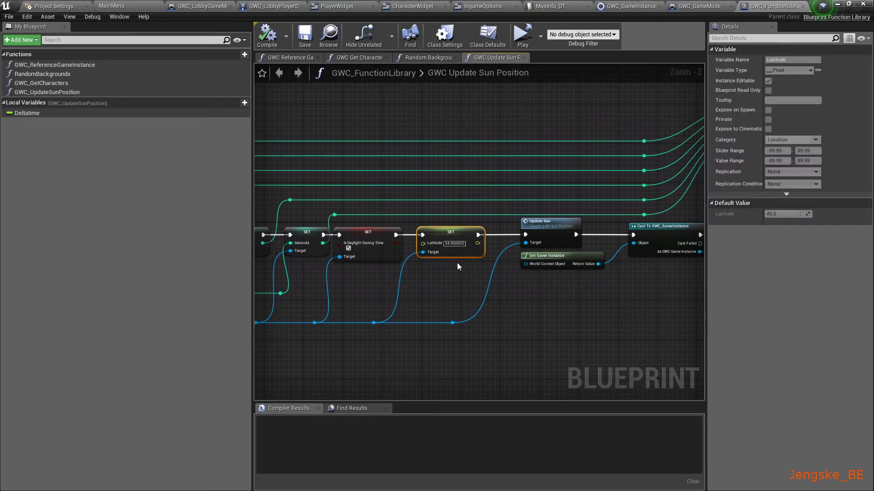
{"action": "right_click_drag", "start_coordinate": [455, 309], "coordinate": [371, 394]}
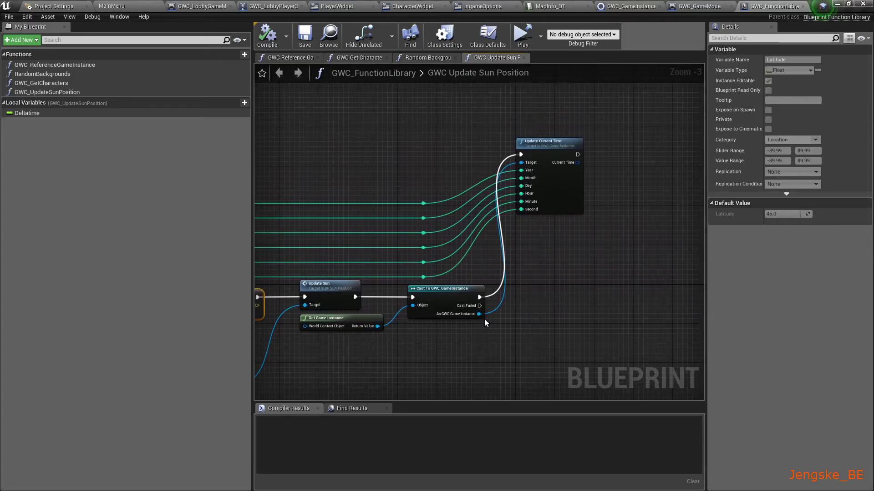
{"action": "left_click", "coordinate": [554, 143]}
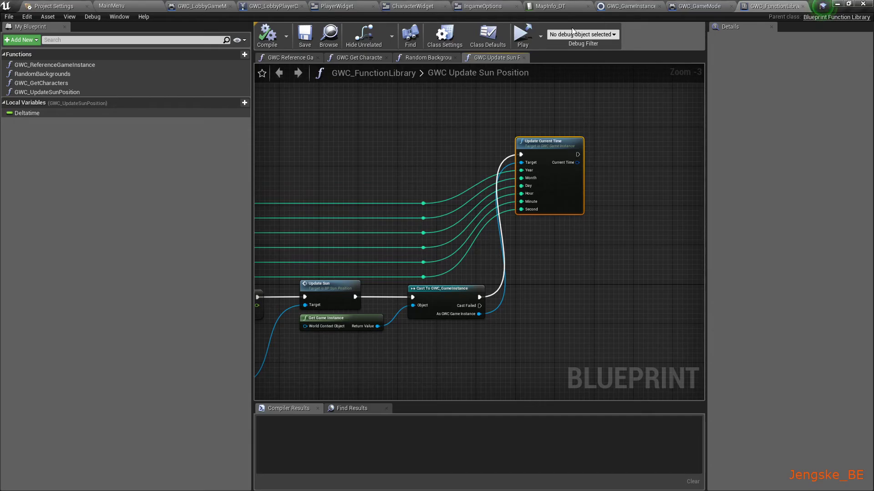
{"action": "left_click", "coordinate": [632, 6]}
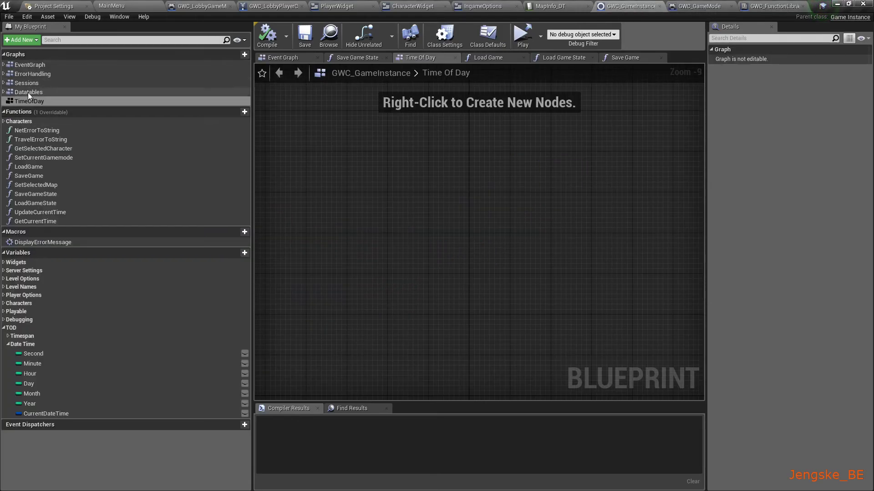
Open UpdateCurrentTime and pan across its SET Year through Second nodes
{"action": "double_click", "coordinate": [40, 212]}
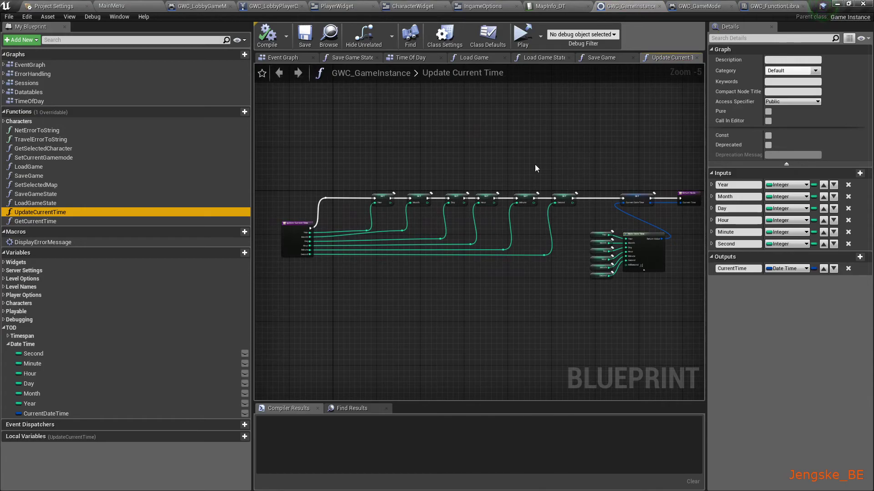
{"action": "scroll", "coordinate": [276, 226], "scroll_direction": "up", "scroll_amount": 4}
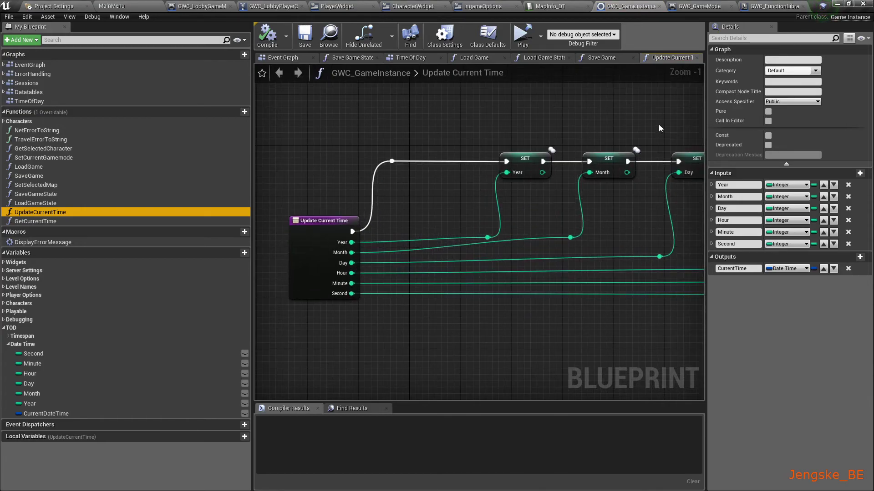
{"action": "right_click_drag", "start_coordinate": [659, 128], "coordinate": [65, 191]}
{"action": "right_click_drag", "start_coordinate": [460, 228], "coordinate": [703, 183]}
{"action": "right_click_drag", "start_coordinate": [122, 194], "coordinate": [328, 193]}
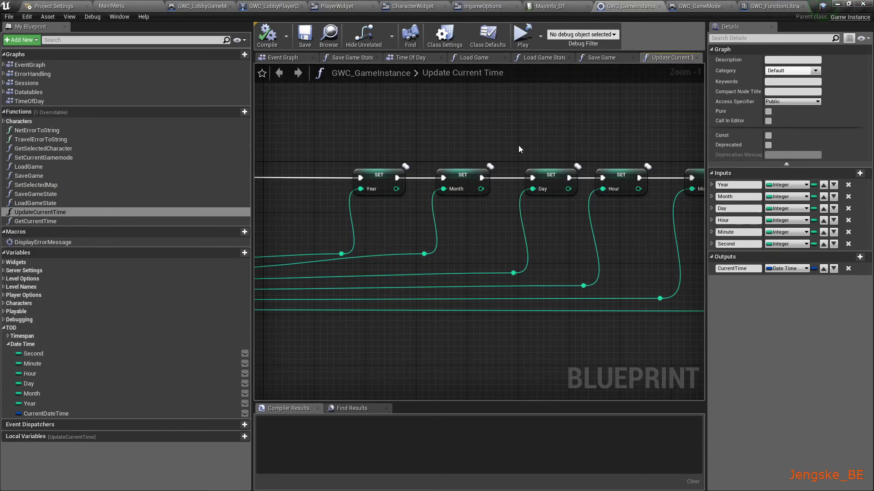
{"action": "scroll", "coordinate": [528, 141], "scroll_direction": "down", "scroll_amount": 4}
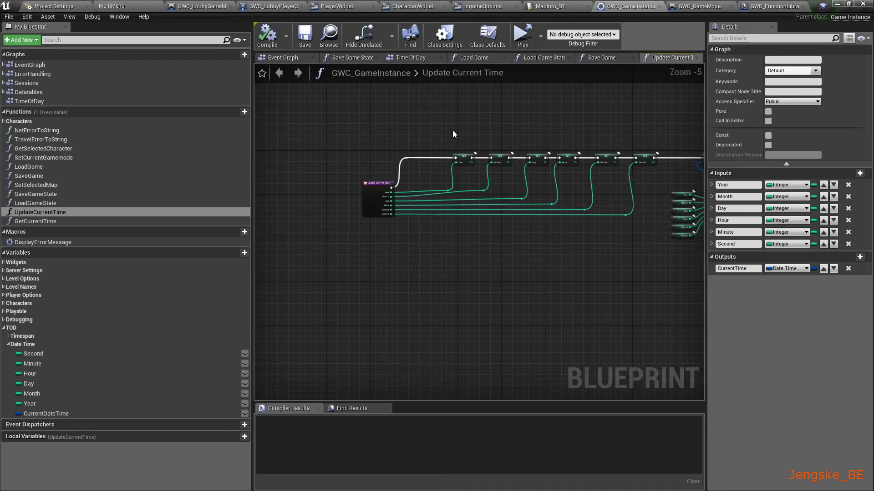
Select SET and reroute node groups, then frame the Make Date Time and Return Node
{"action": "left_click_drag", "start_coordinate": [343, 133], "coordinate": [568, 278]}
{"action": "right_click_drag", "start_coordinate": [568, 279], "coordinate": [332, 362]}
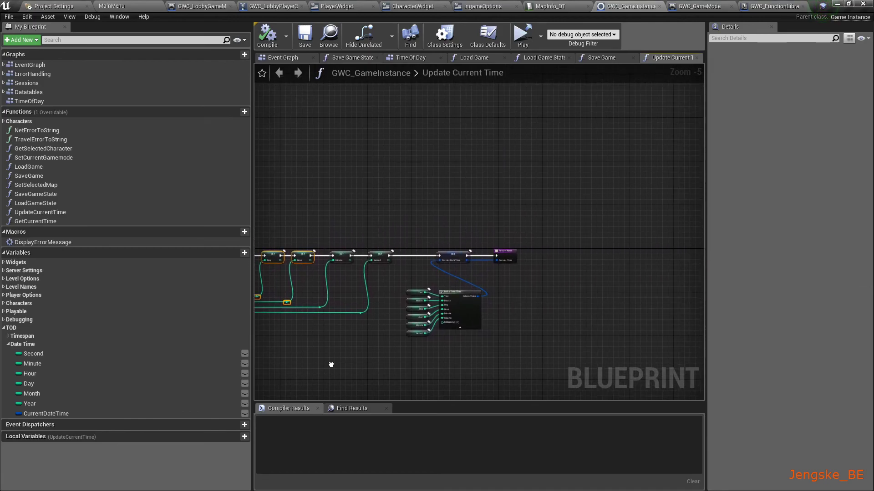
{"action": "scroll", "coordinate": [517, 302], "scroll_direction": "up", "scroll_amount": 3}
{"action": "scroll", "coordinate": [515, 303], "scroll_direction": "up", "scroll_amount": 1}
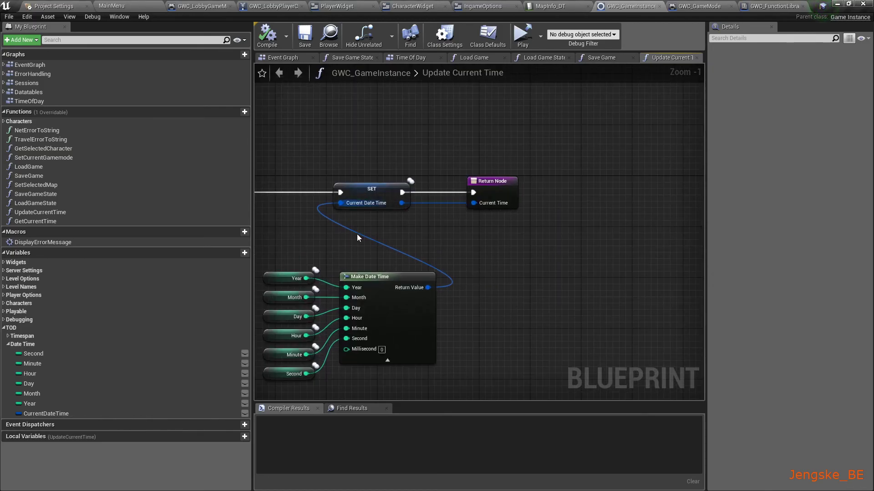
{"action": "right_click_drag", "start_coordinate": [357, 233], "coordinate": [511, 228]}
{"action": "scroll", "coordinate": [465, 190], "scroll_direction": "down", "scroll_amount": 5}
{"action": "right_click_drag", "start_coordinate": [456, 208], "coordinate": [486, 264]}
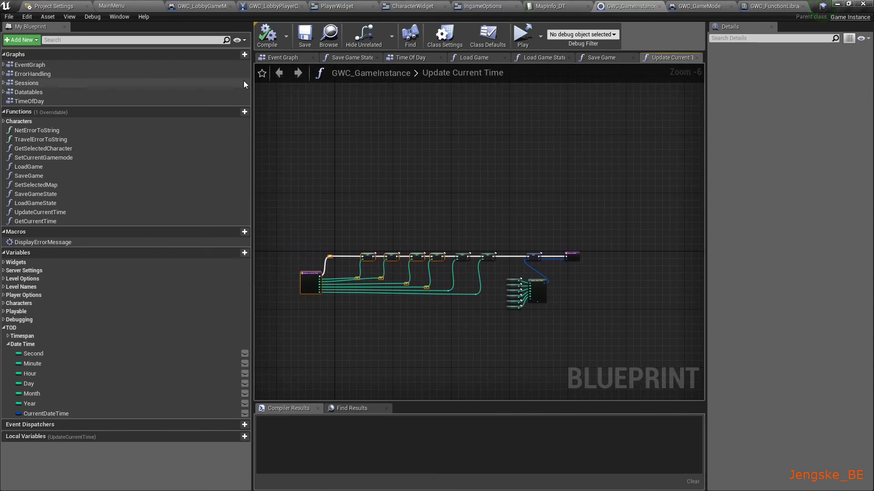
{"action": "left_click", "coordinate": [128, 6]}
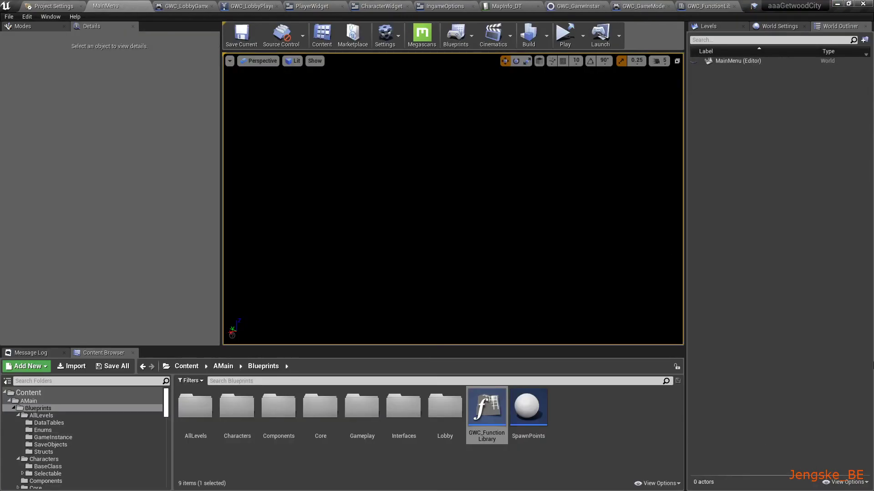
In GWC_LobbyGameMode's Event Graph, zoom in on the Length, GET and Break PlayerInfo nodes
{"action": "key", "text": "super"}
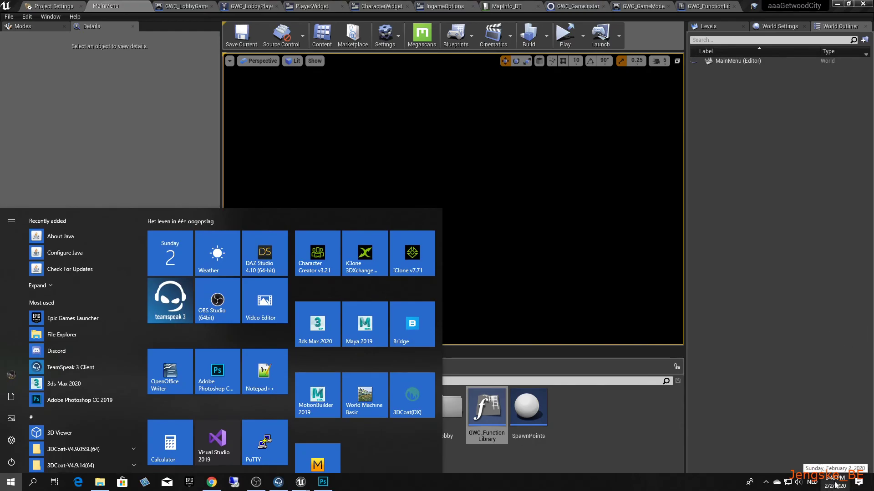
{"action": "left_click", "coordinate": [106, 7]}
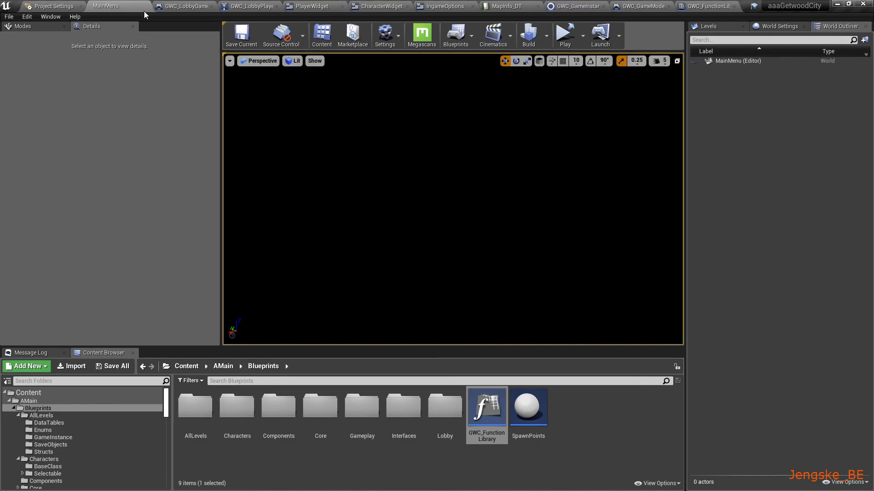
{"action": "left_click", "coordinate": [184, 7]}
{"action": "scroll", "coordinate": [425, 243], "scroll_direction": "down", "scroll_amount": 4}
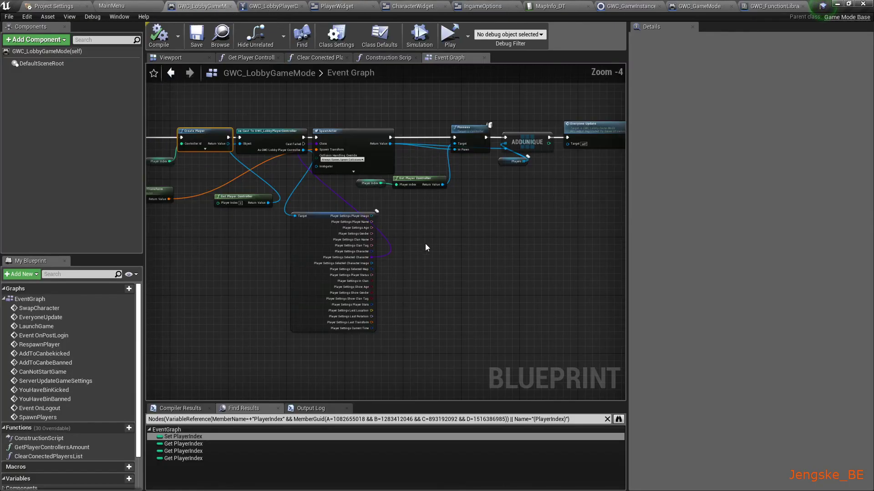
{"action": "right_click_drag", "start_coordinate": [249, 161], "coordinate": [446, 140]}
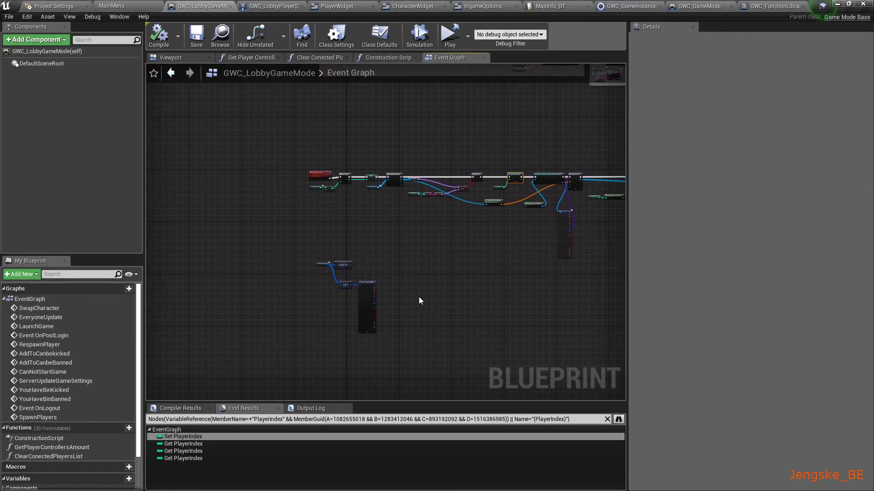
Box-select and delete the Connected Players Length, GET and Break PlayerInfo nodes
{"action": "scroll", "coordinate": [381, 293], "scroll_direction": "up", "scroll_amount": 4}
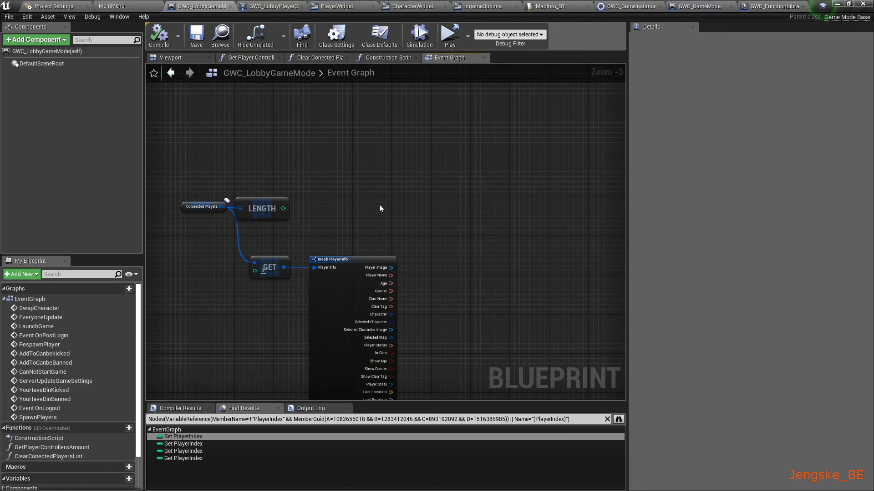
{"action": "scroll", "coordinate": [379, 207], "scroll_direction": "down", "scroll_amount": 3}
{"action": "left_click_drag", "start_coordinate": [283, 185], "coordinate": [428, 316]}
{"action": "key", "text": "Delete"}
{"action": "left_click", "coordinate": [159, 36]}
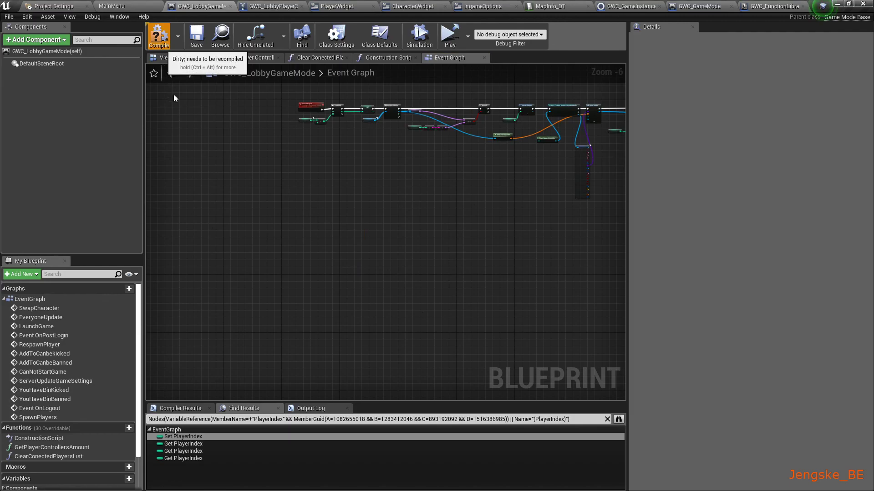